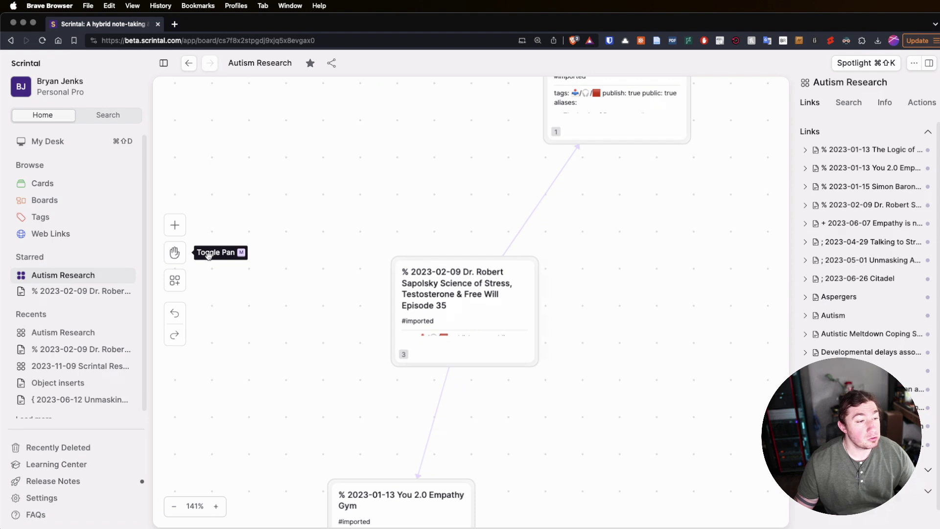
Select the Science of Stress, Testosterone & Free Will card to list its links in the side panel.
click(495, 294)
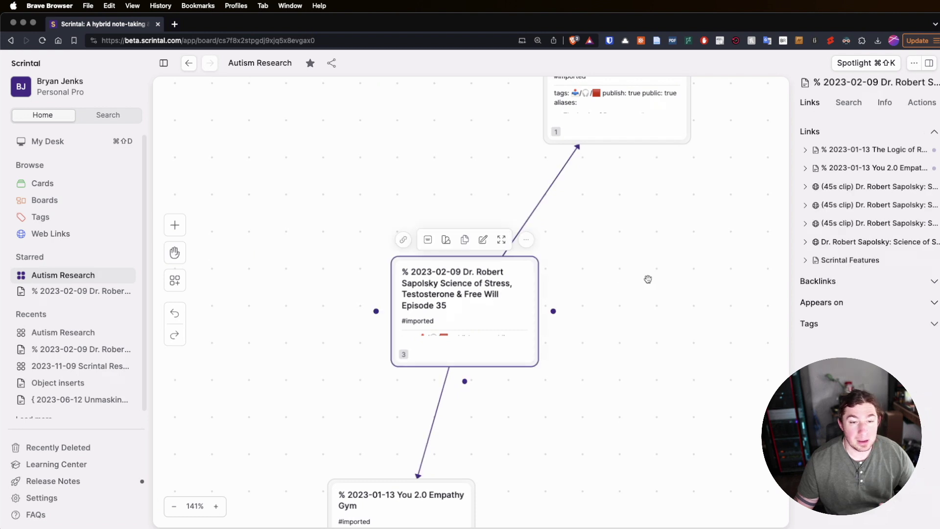
Open the Science of Stress card in full-page focus mode and scroll through its content.
click(501, 241)
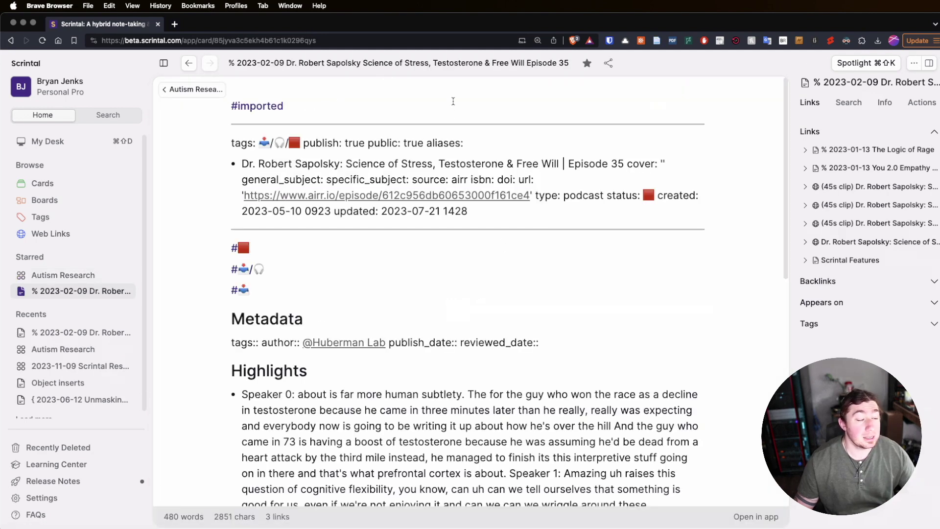
scroll(416, 186, down, 1)
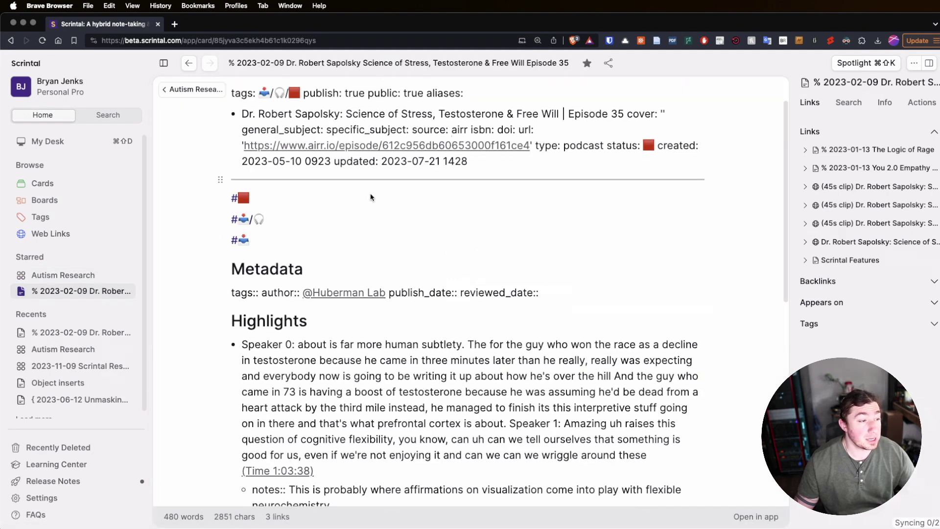
scroll(392, 221, up, 1)
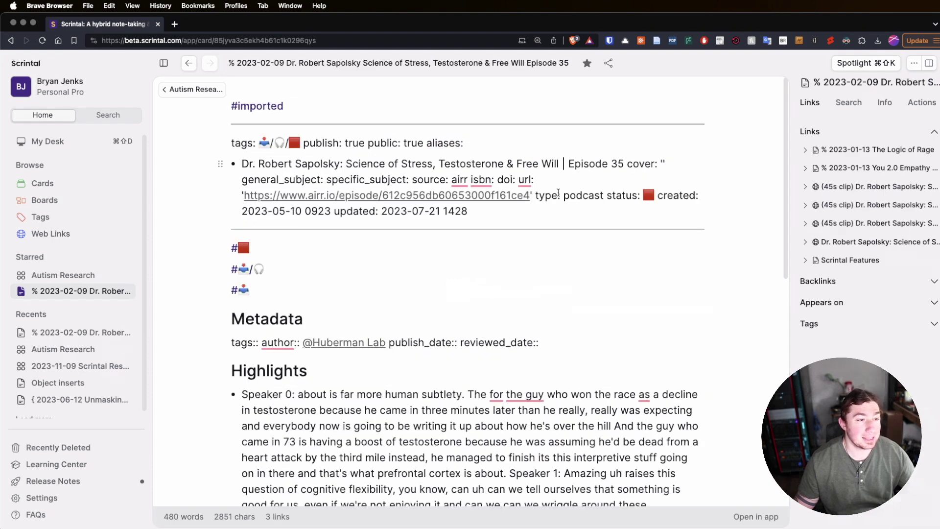
scroll(339, 312, down, 2)
scroll(339, 312, down, 8)
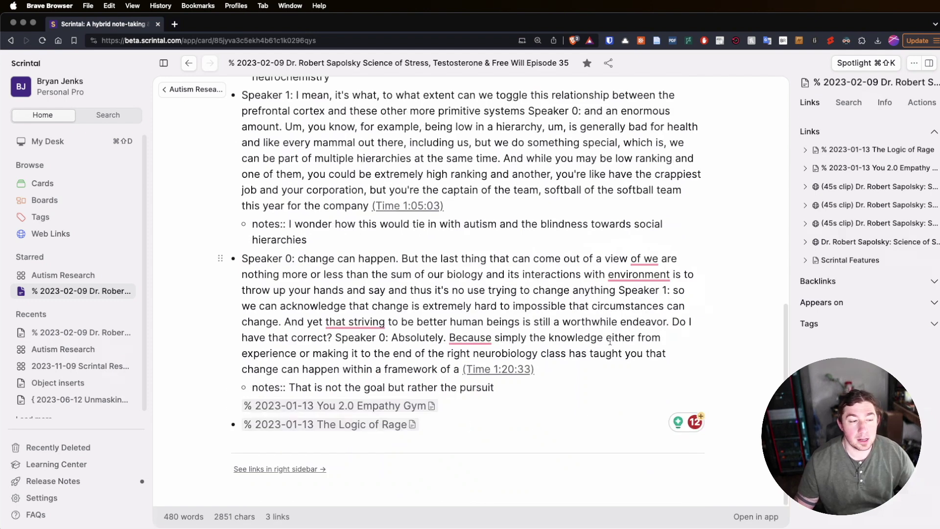
Add a plain top-level line after the hierarchies note.
click(332, 240)
key(Return)
key(shift+Tab)
key(BackSpace)
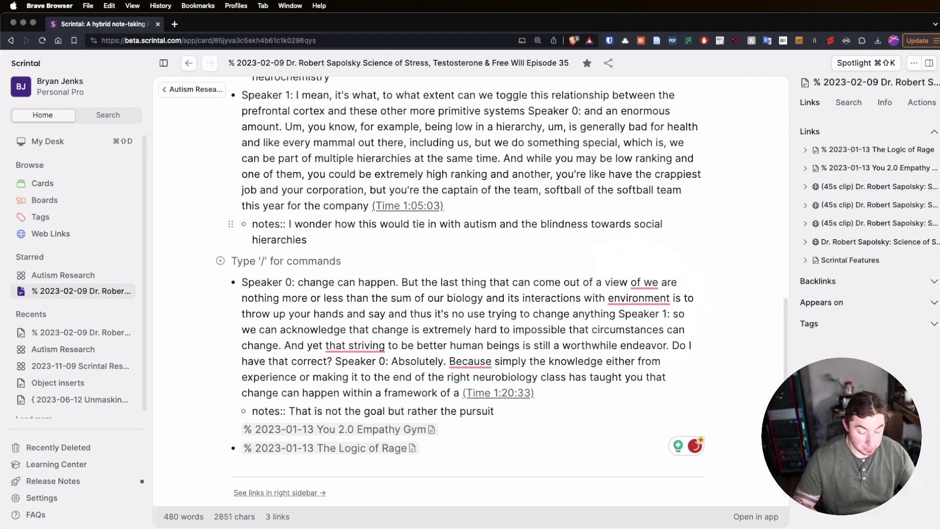
Type / on the new line and browse the insert command menu.
text(/)
scroll(292, 288, down, 5)
scroll(292, 289, down, 4)
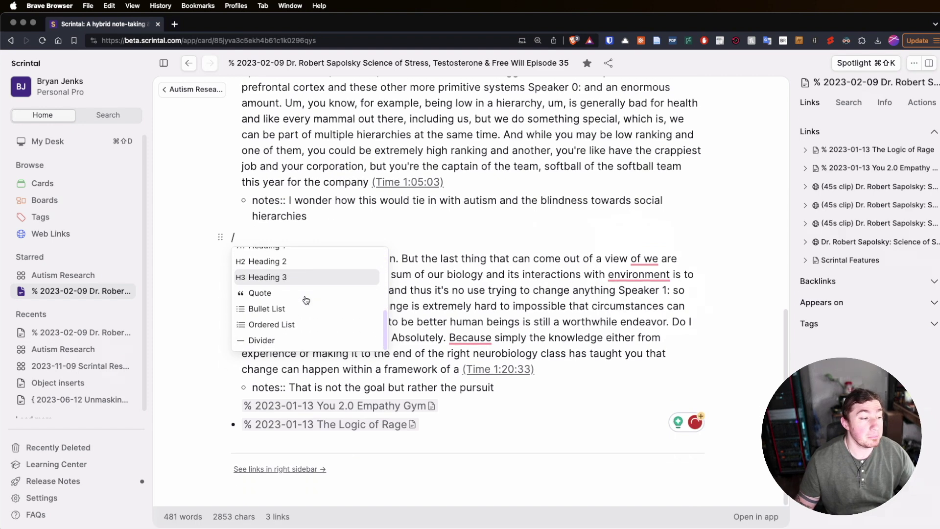
scroll(296, 291, up, 6)
scroll(297, 292, down, 3)
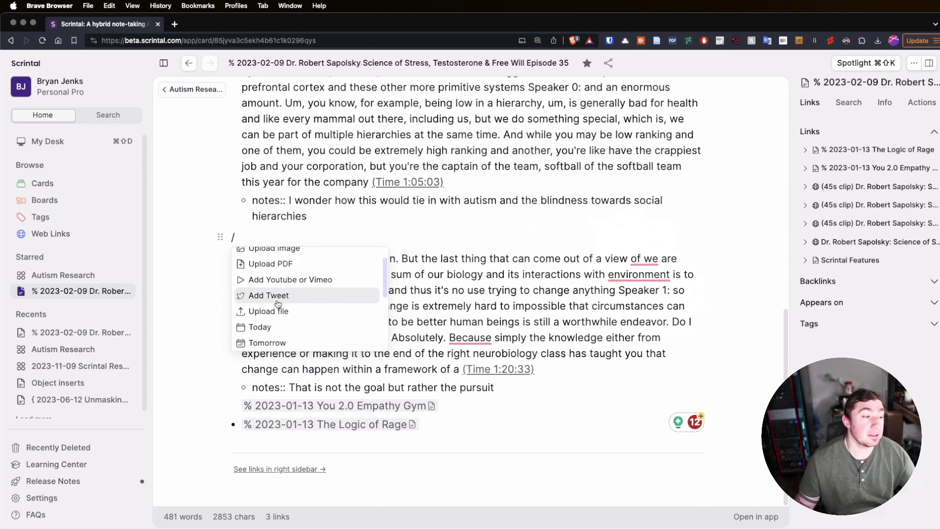
scroll(318, 328, down, 1)
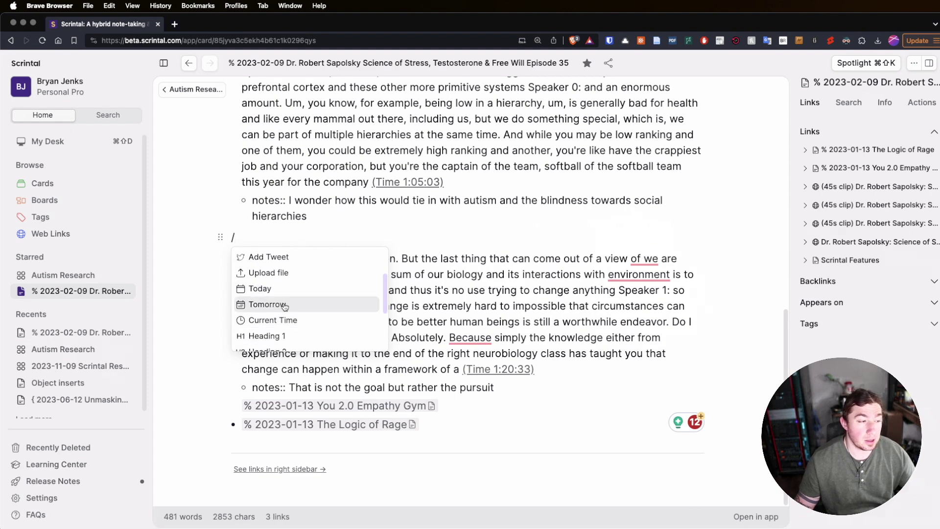
scroll(314, 306, down, 3)
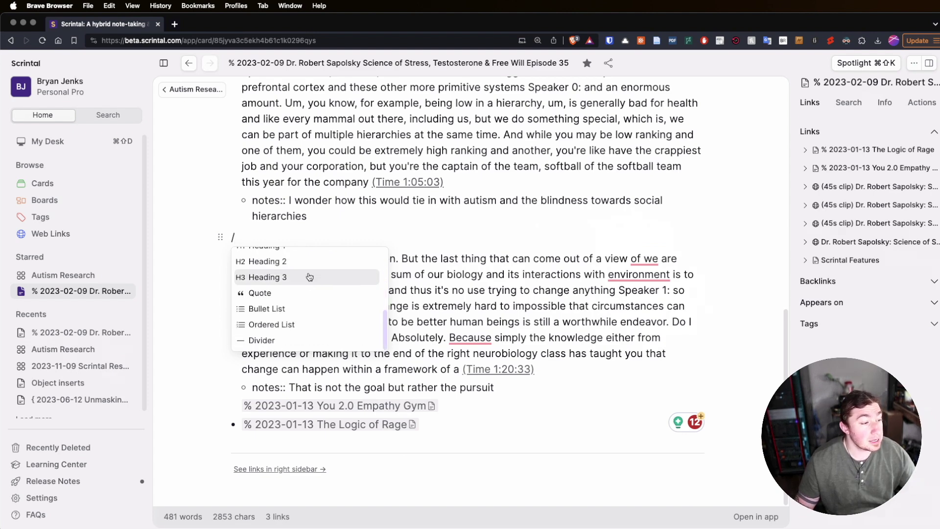
click(569, 226)
click(452, 238)
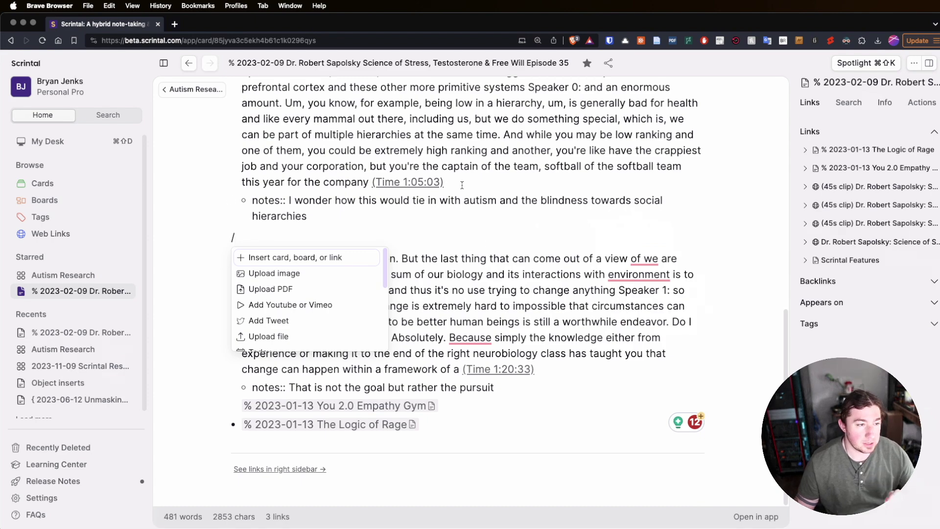
scroll(399, 245, up, 10)
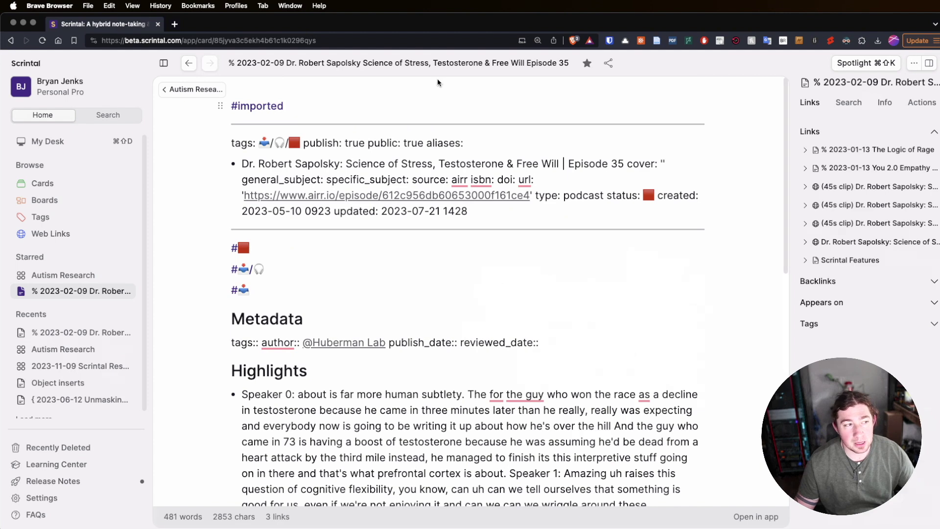
Go back to the Autism Research board, pan to the Developmental delays card, then open My Desk.
click(203, 89)
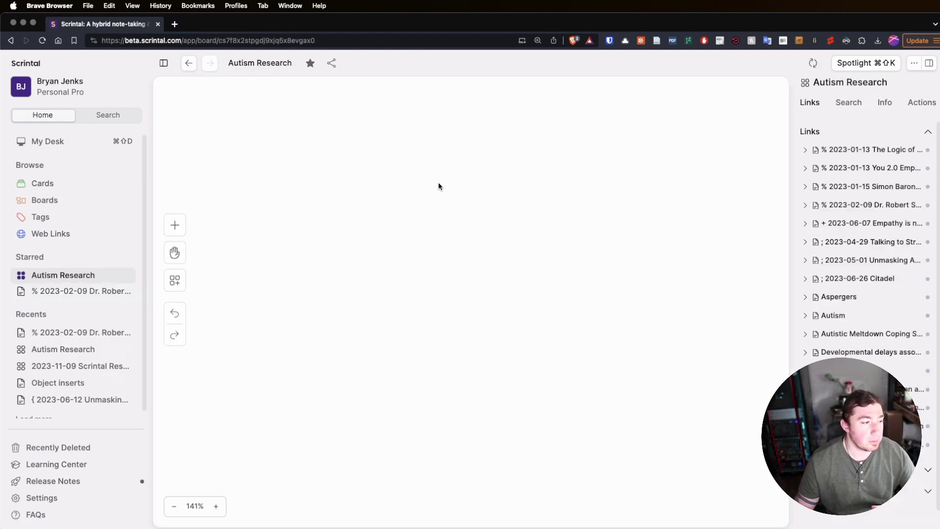
drag(663, 235, 454, 320)
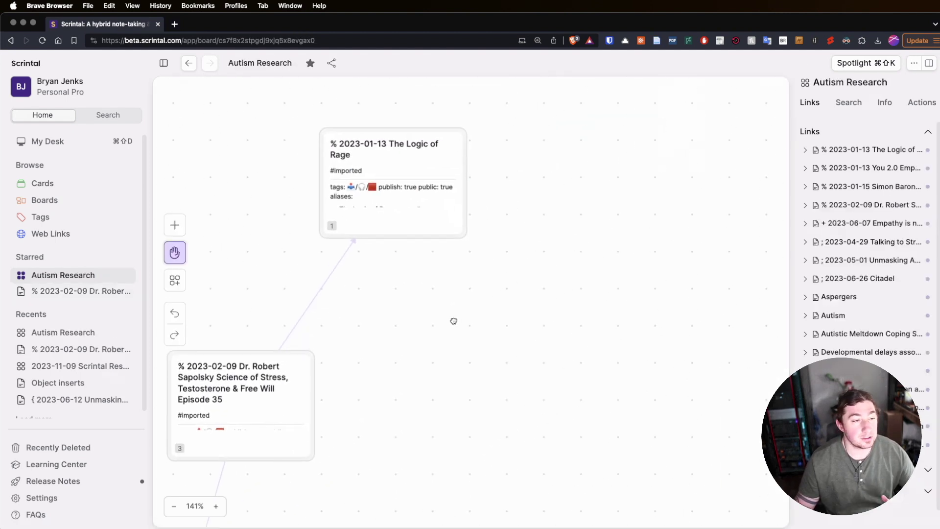
drag(690, 298, 548, 263)
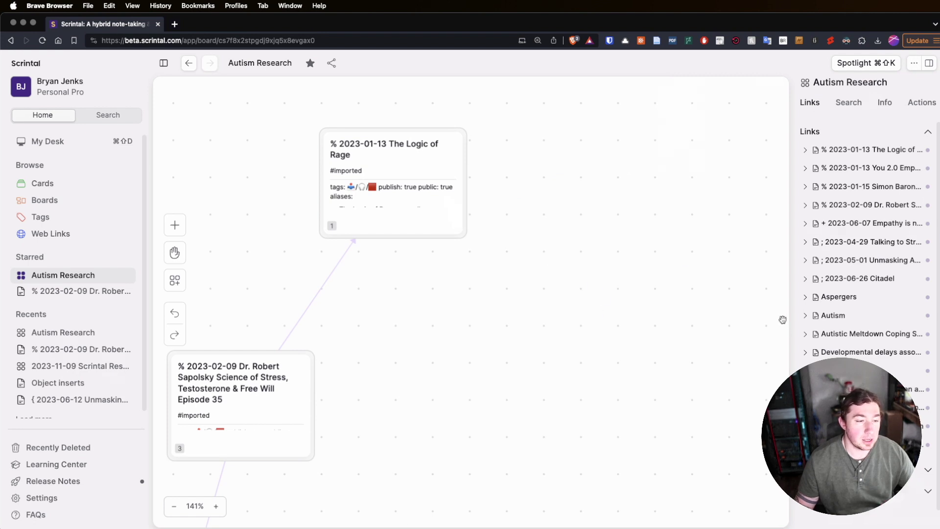
drag(720, 274, 441, 230)
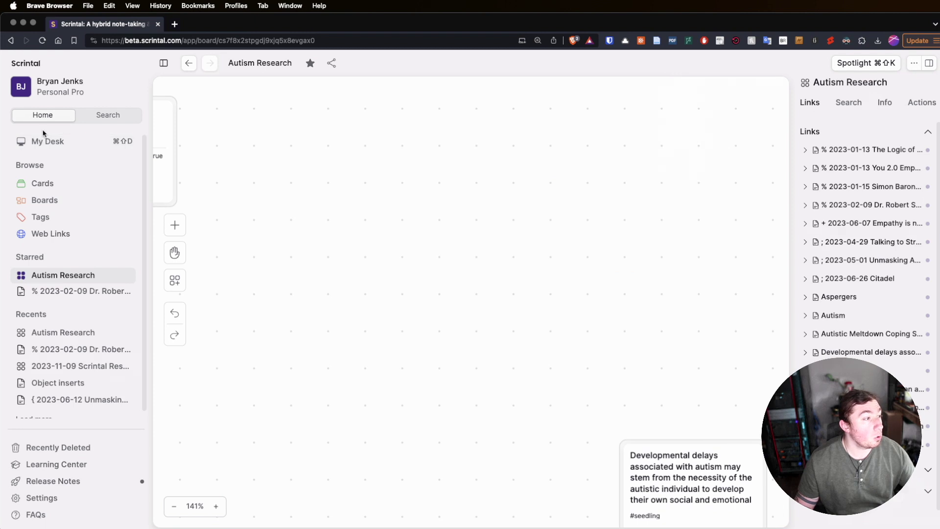
click(68, 143)
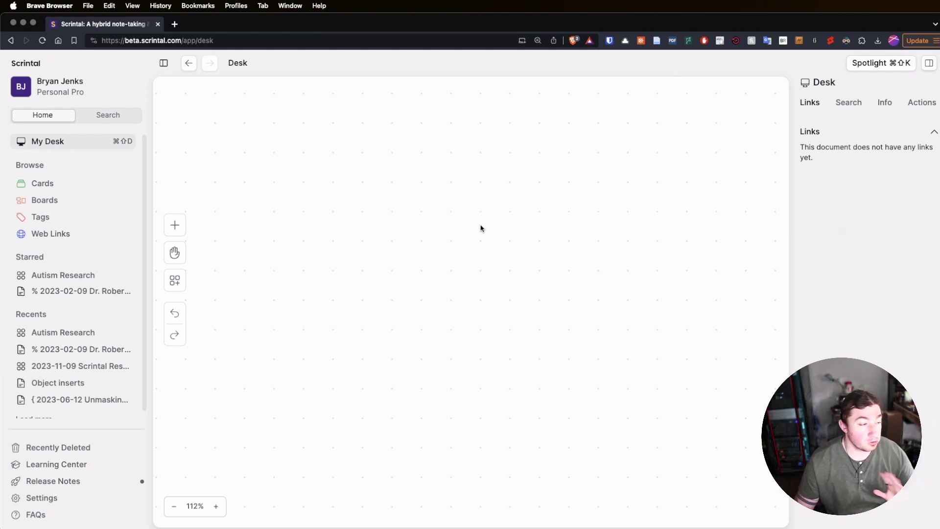
Create a Desk card titled 'test title' with body 'information' and a 🌱 seedling tag.
double_click(434, 213)
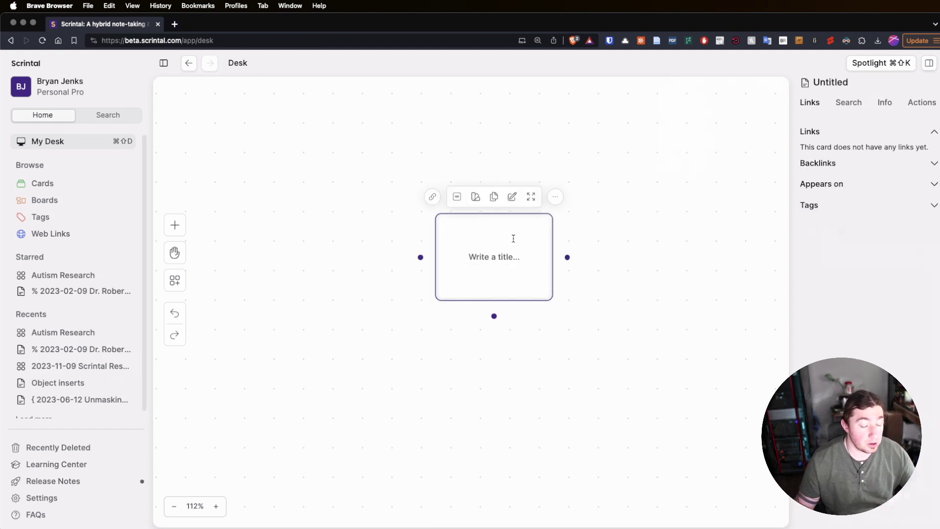
text(test title)
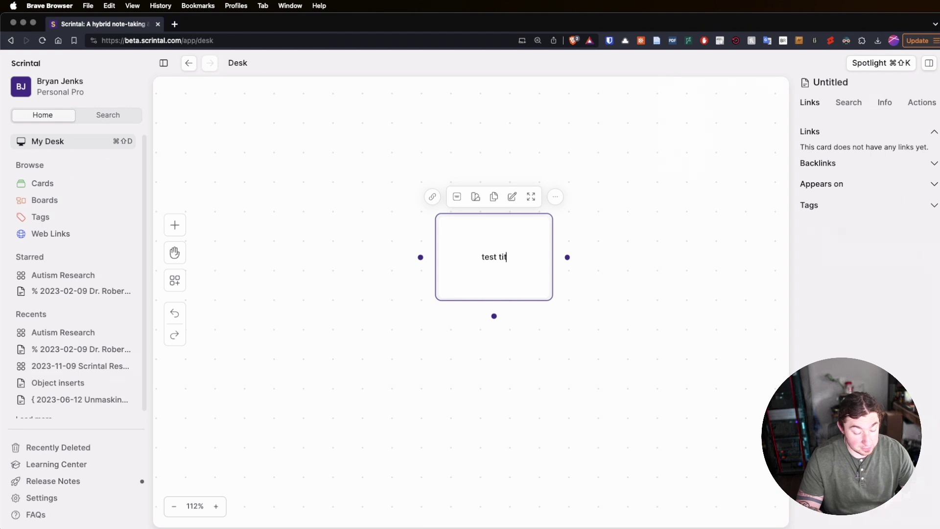
key(Return)
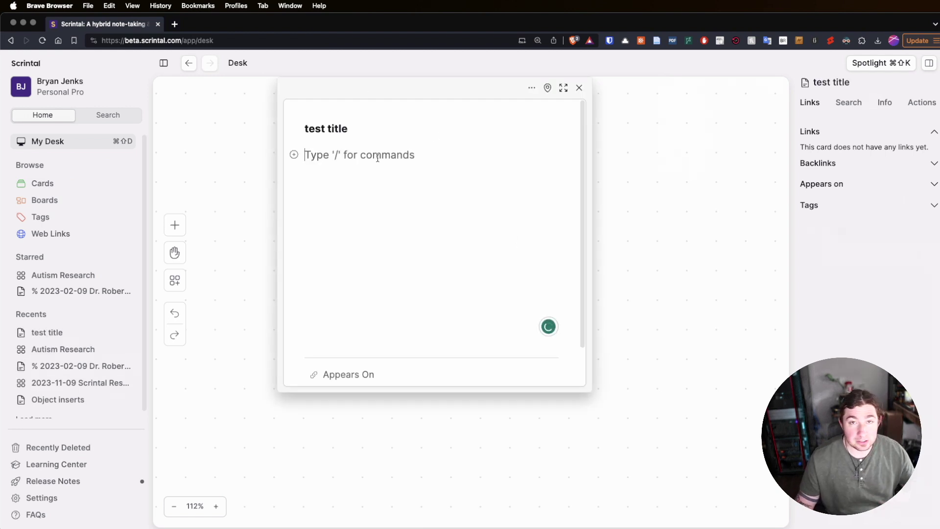
text(information)
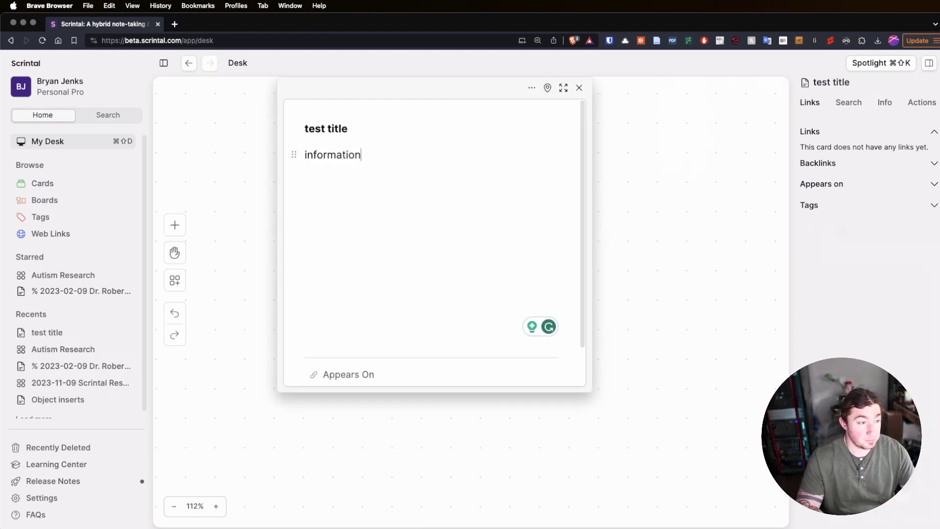
key(Return)
text(#tags)
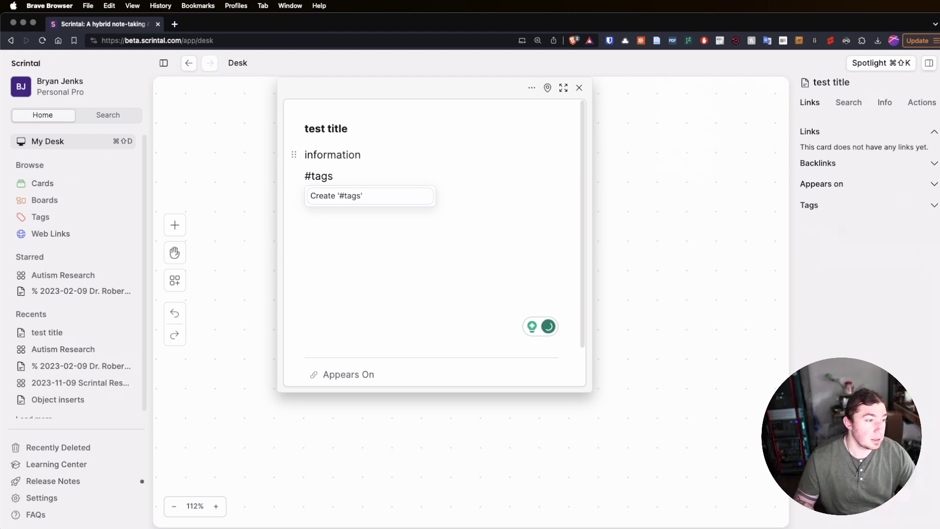
key(BackSpace)
key(BackSpace)
key(BackSpace)
key(BackSpace)
text(:see)
key(Return)
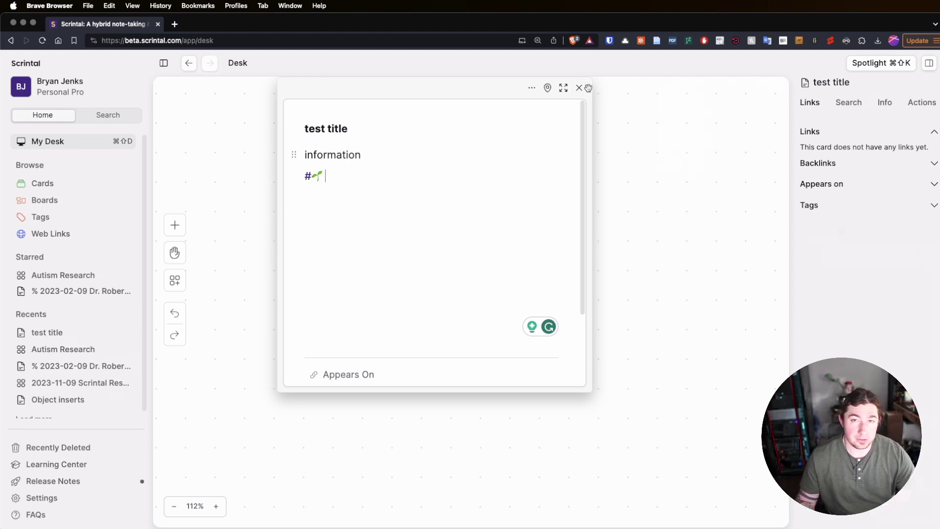
click(579, 87)
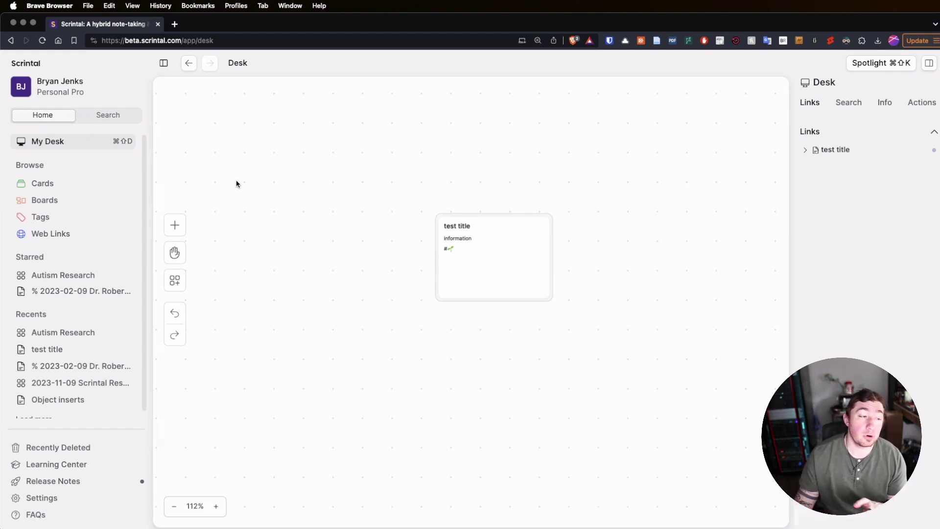
Drag the test title card from Recents onto the Autism Research board and reposition it.
click(51, 201)
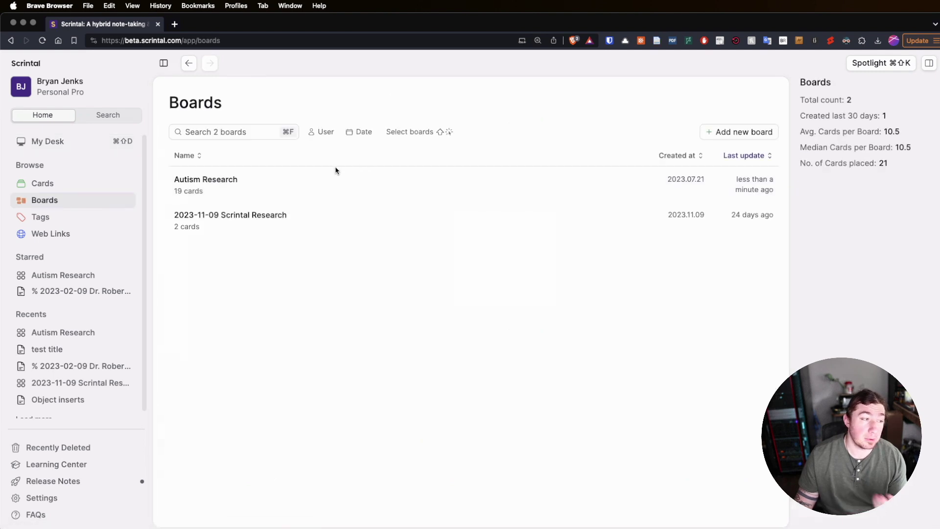
click(235, 191)
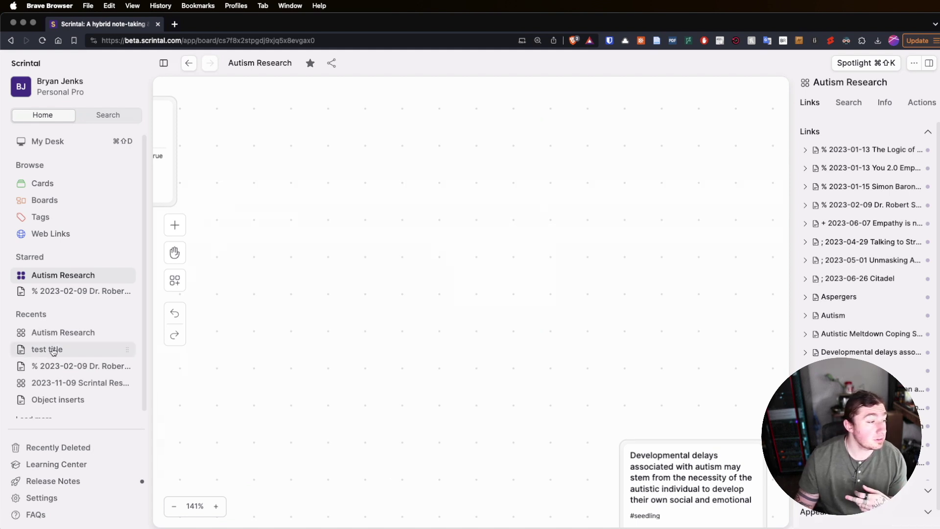
drag(50, 349, 455, 204)
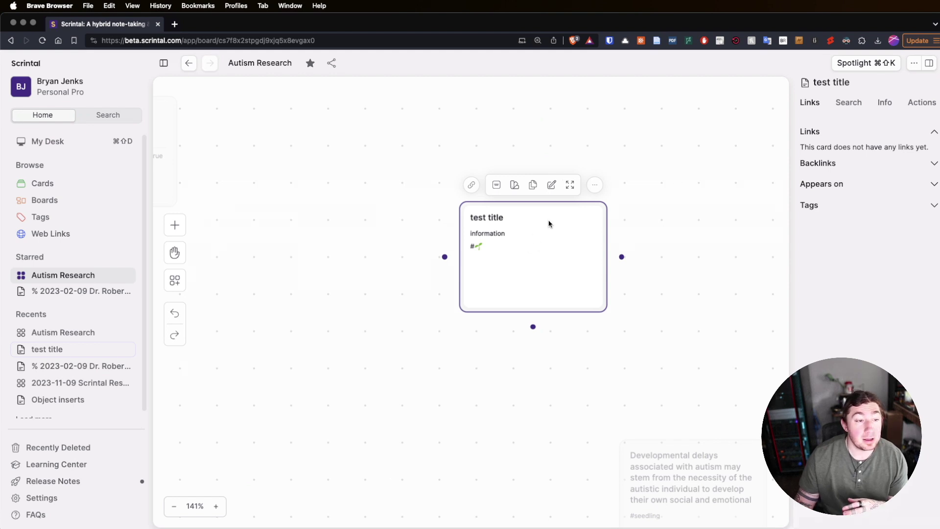
drag(548, 224, 412, 207)
click(77, 142)
click(482, 249)
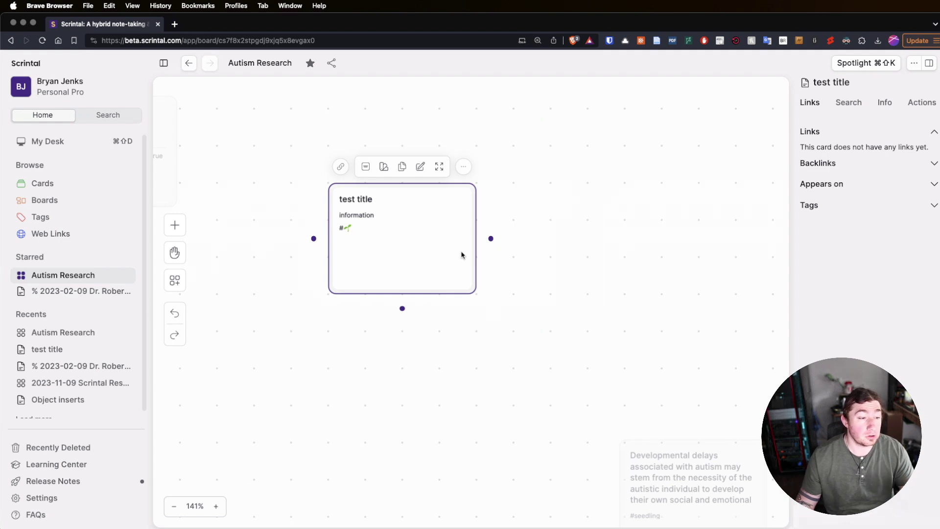
Pan to the autism card cluster and box-select the central 2023-06-12 Unmasking autism card.
scroll(517, 237, down, 10)
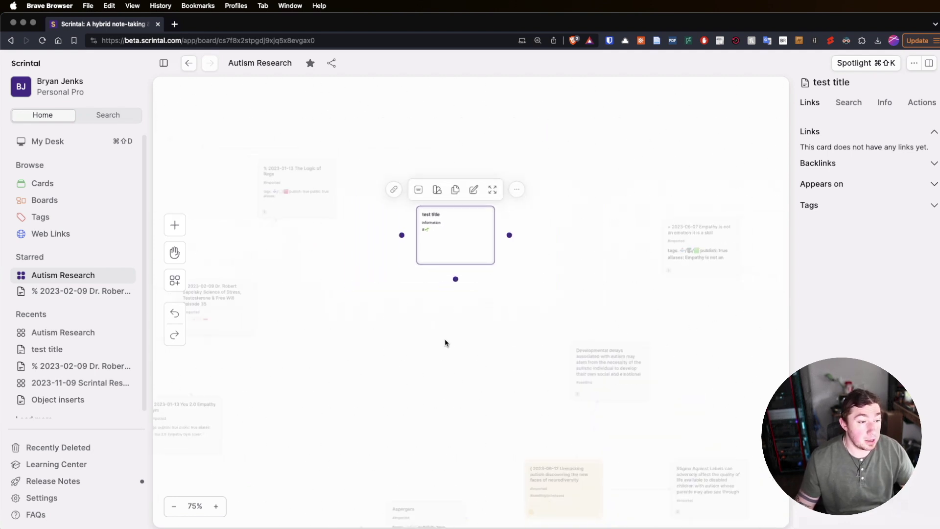
key(h)
drag(438, 205, 432, 164)
scroll(627, 204, right, 4)
scroll(627, 203, up, 4)
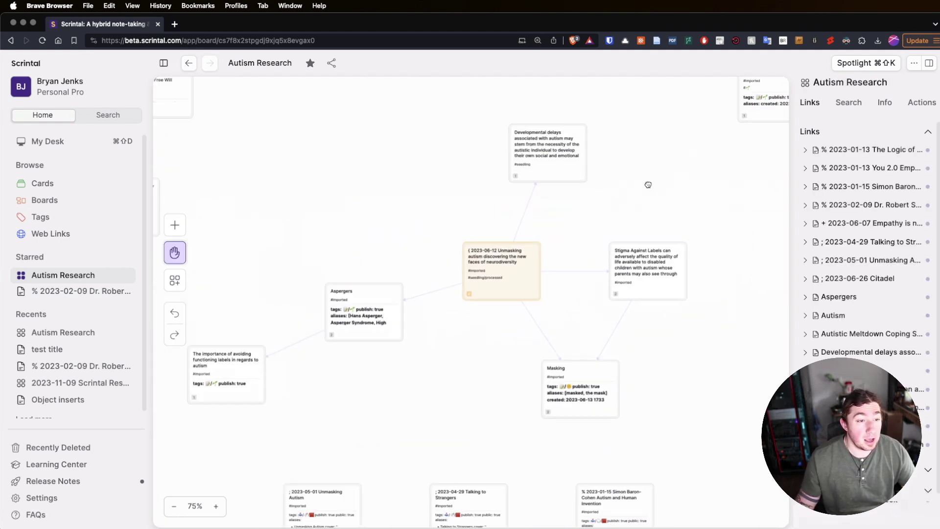
scroll(520, 320, up, 5)
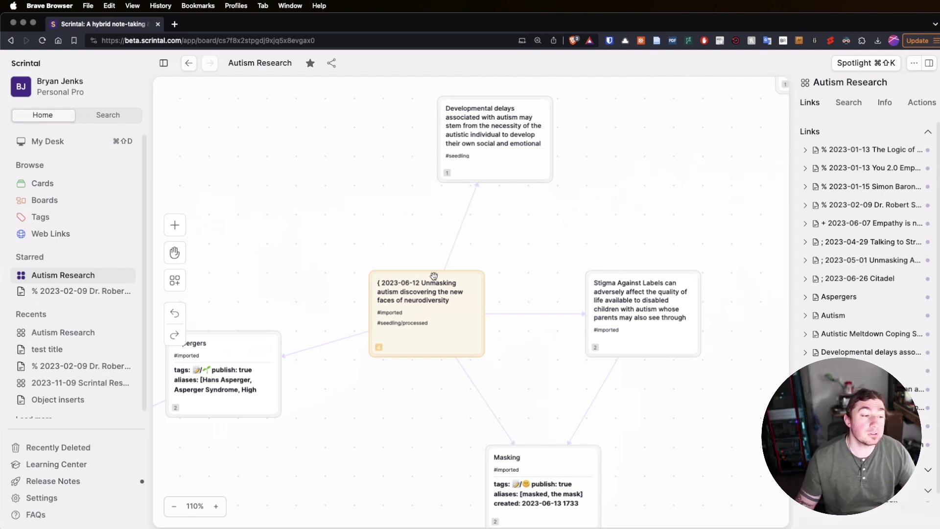
right_click(419, 292)
click(544, 255)
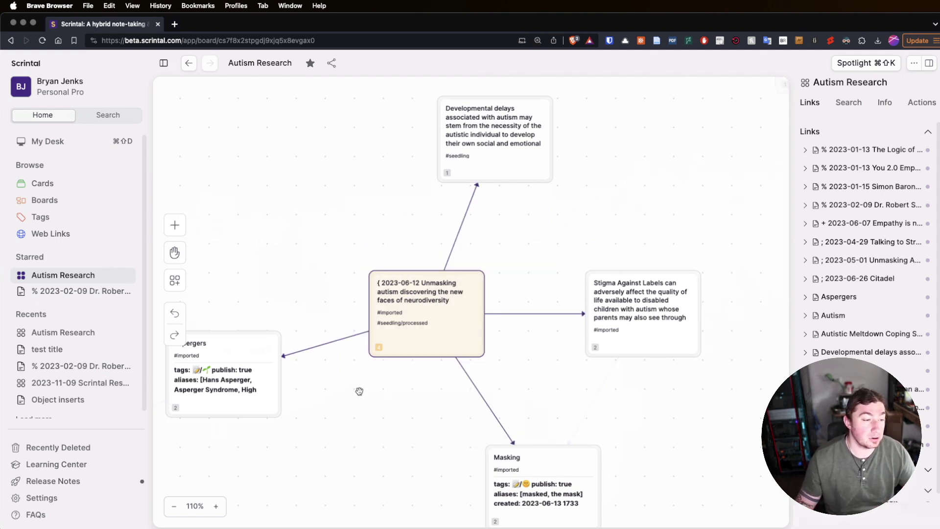
right_click(424, 301)
drag(523, 240, 342, 387)
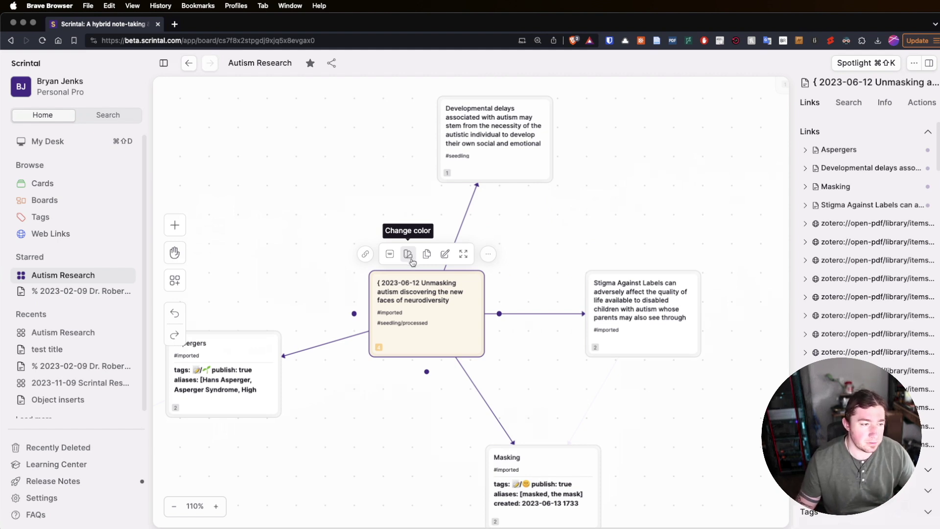
Show the colour swatches for the Unmasking autism card, with orange as current.
click(409, 255)
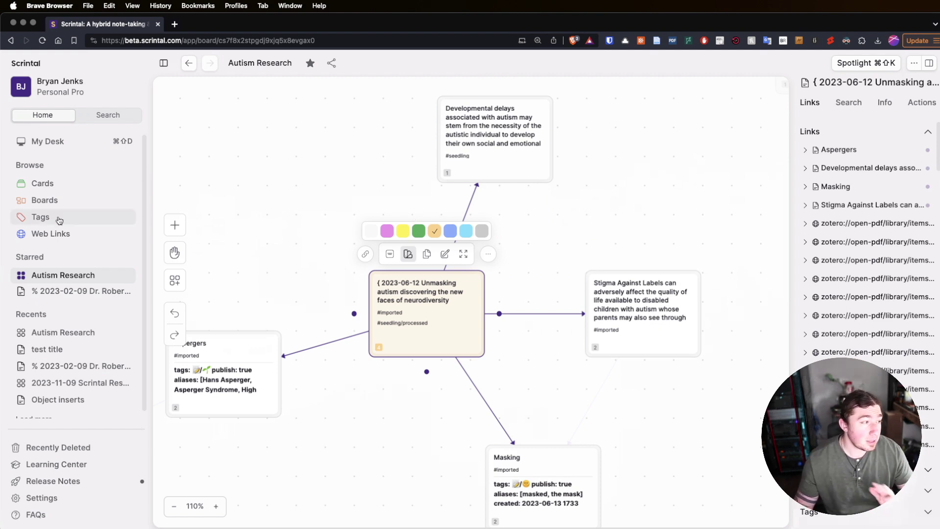
Open the Cards list and try its Tags, User and Date filters without applying any.
click(71, 189)
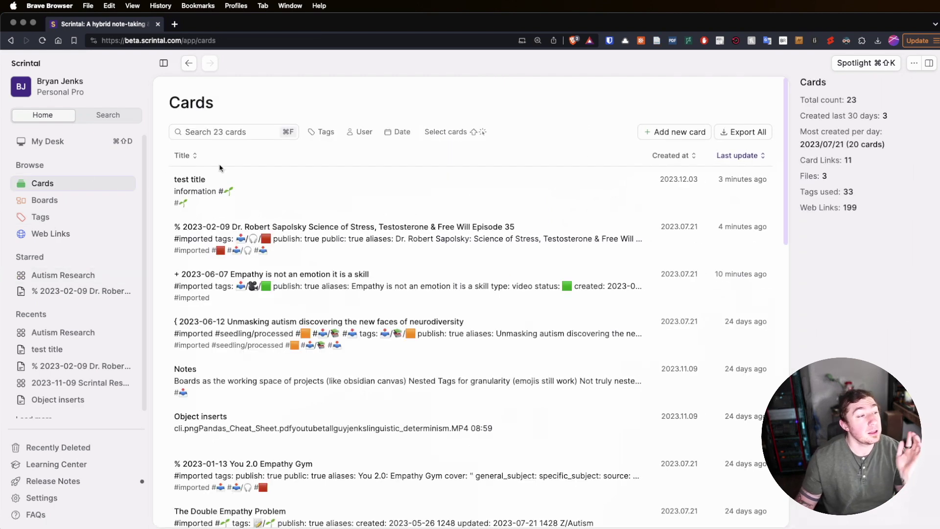
scroll(358, 156, down, 3)
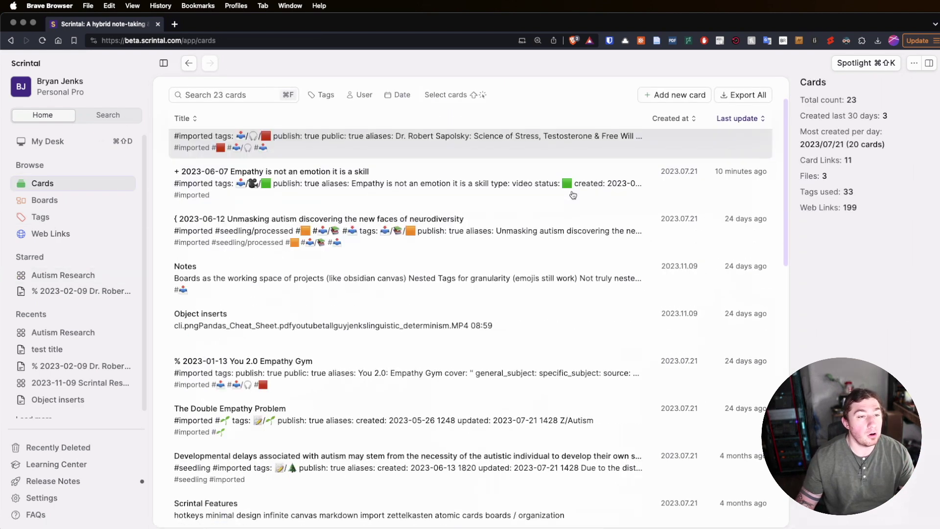
scroll(359, 156, up, 3)
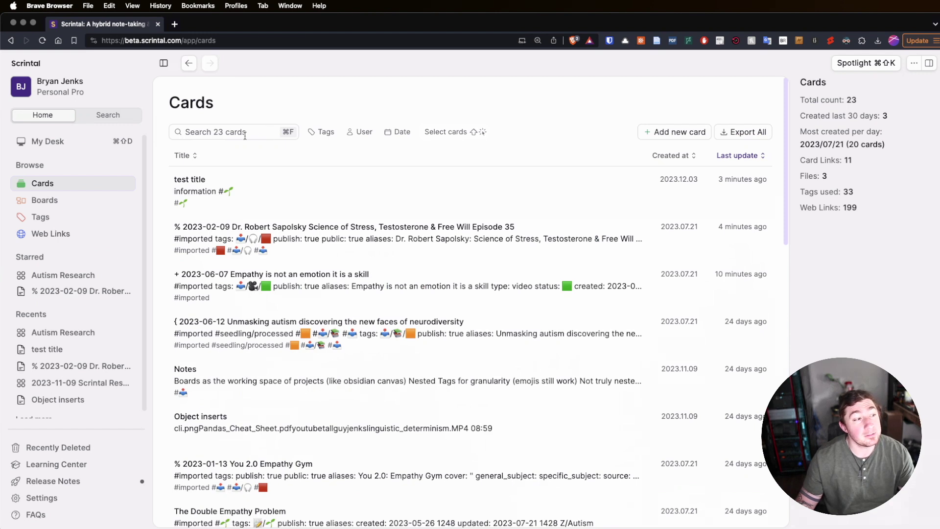
click(325, 132)
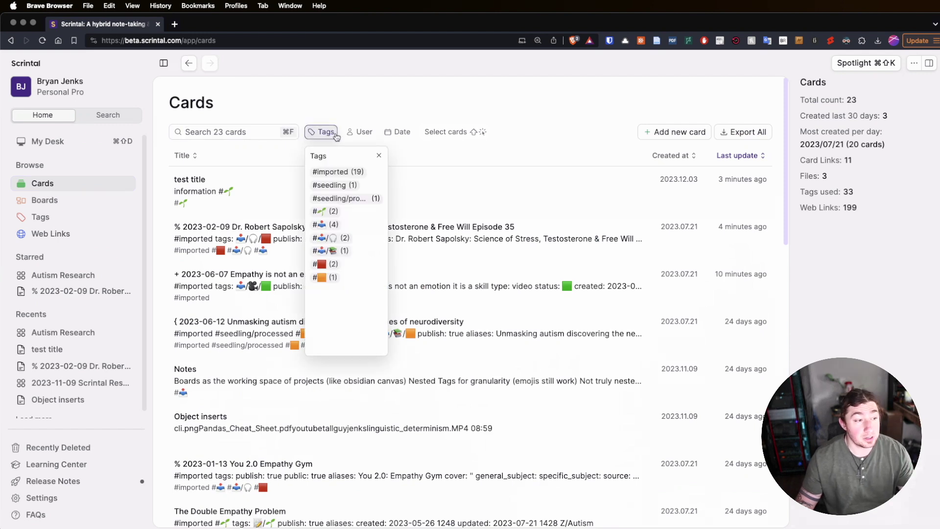
click(362, 132)
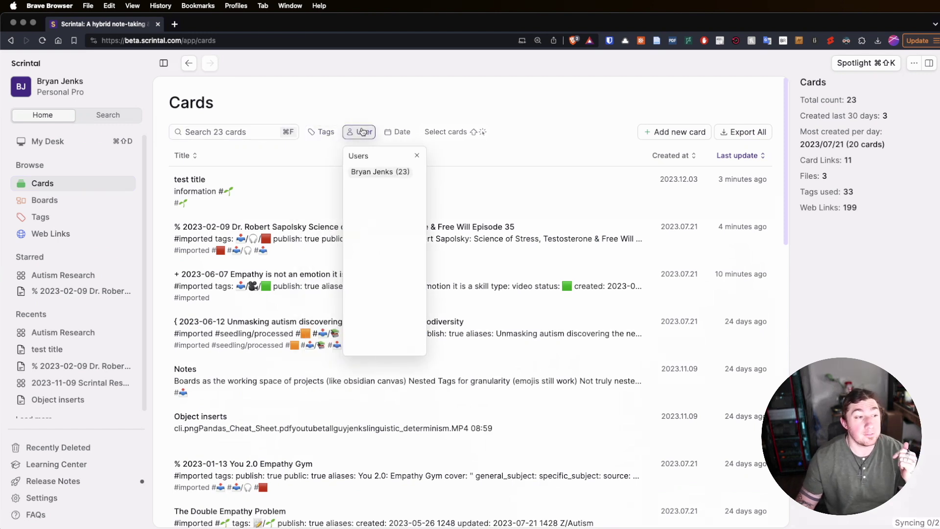
click(397, 137)
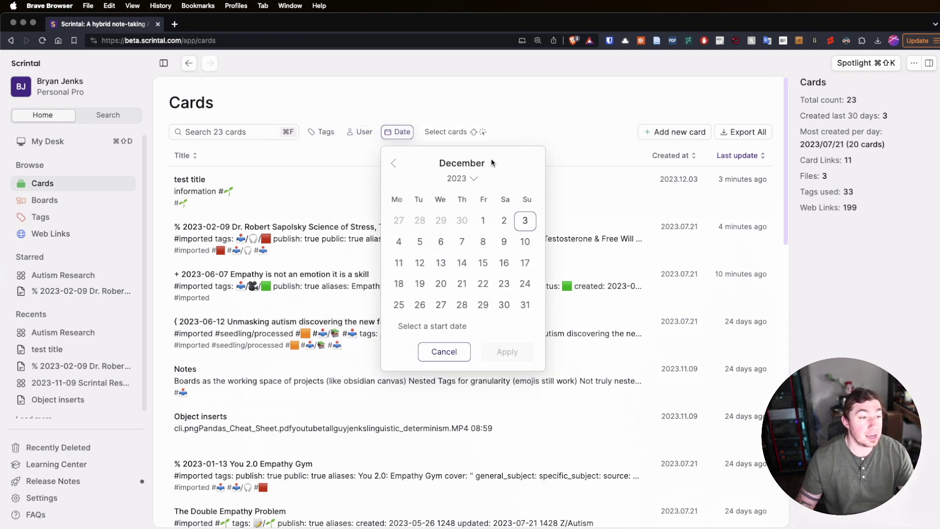
click(495, 127)
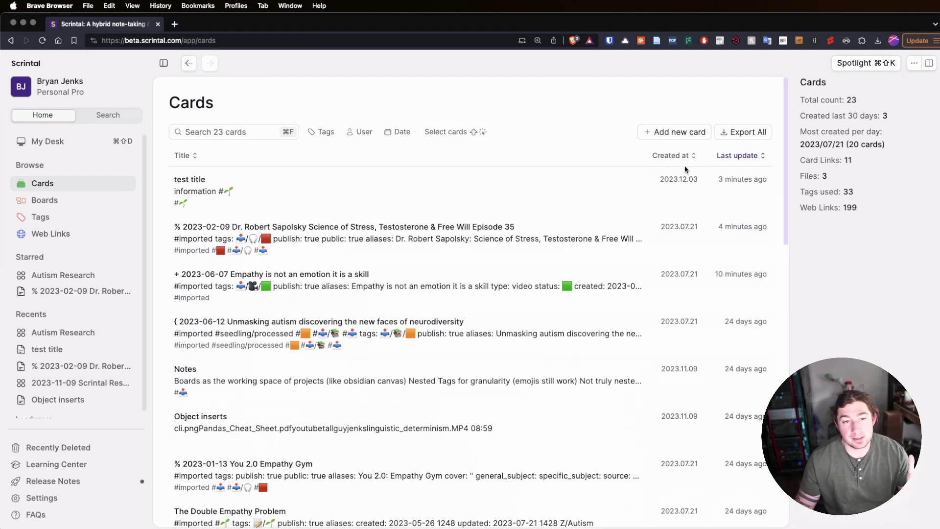
Open and close the test title card, then switch to the Boards overview.
click(364, 200)
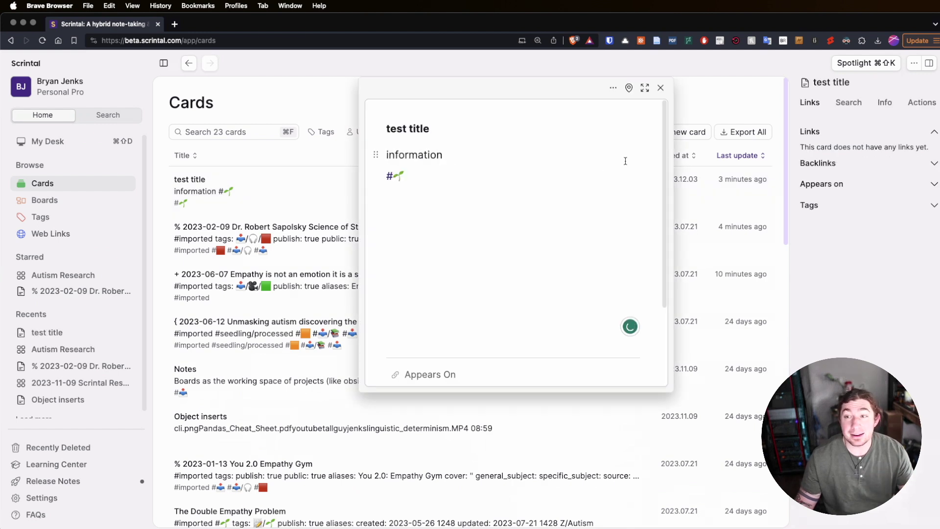
click(660, 89)
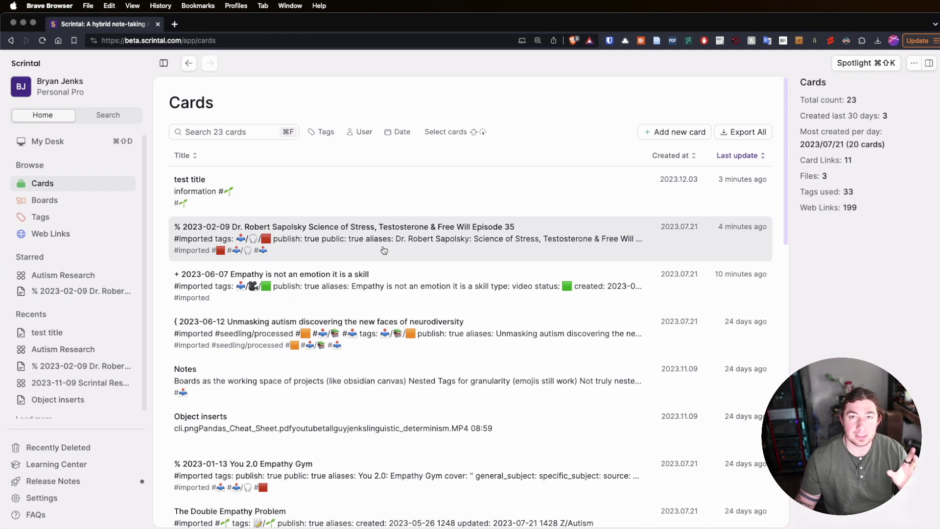
click(69, 201)
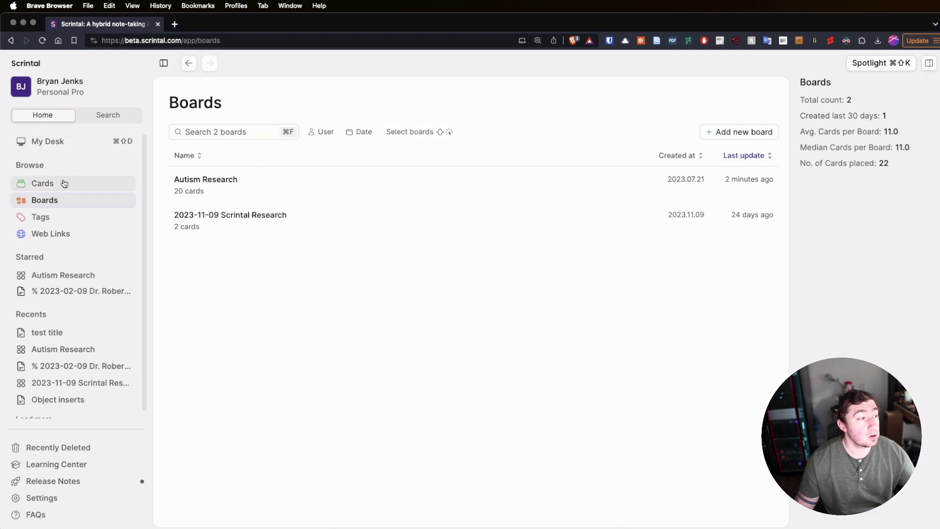
click(63, 184)
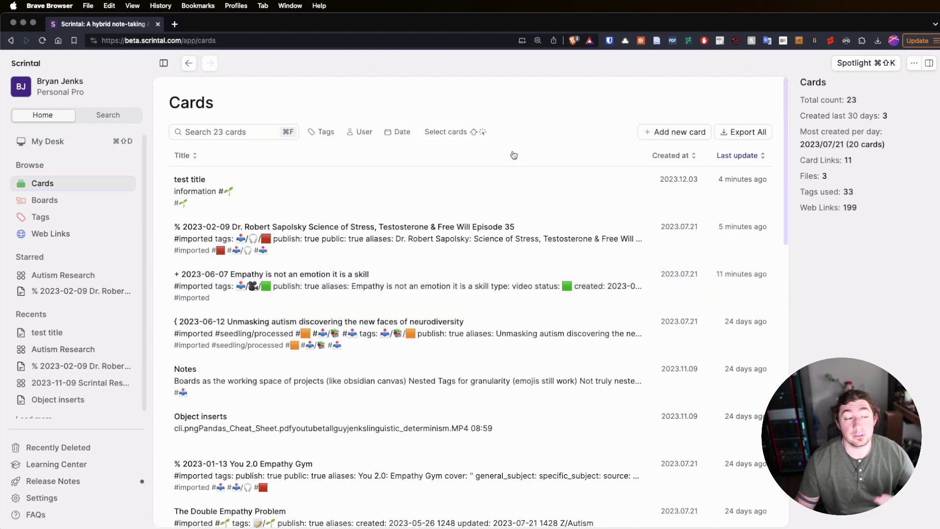
click(69, 199)
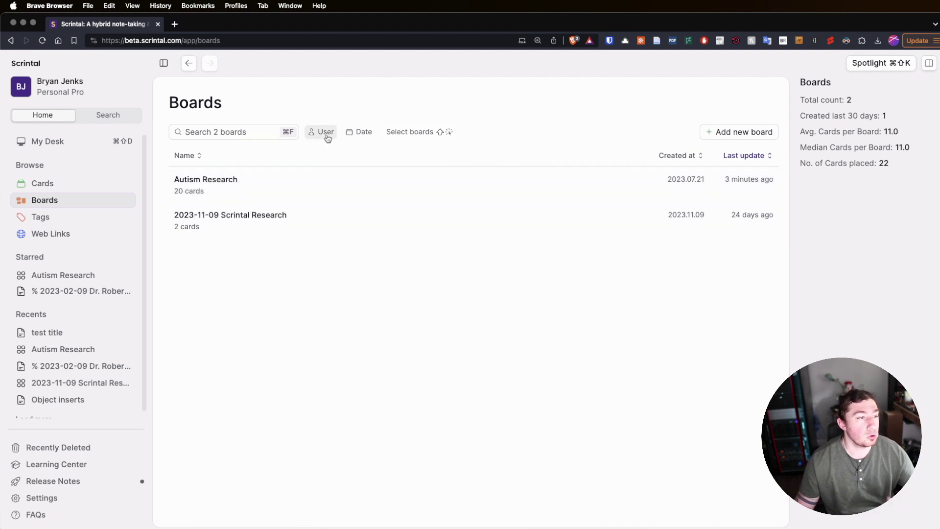
click(362, 135)
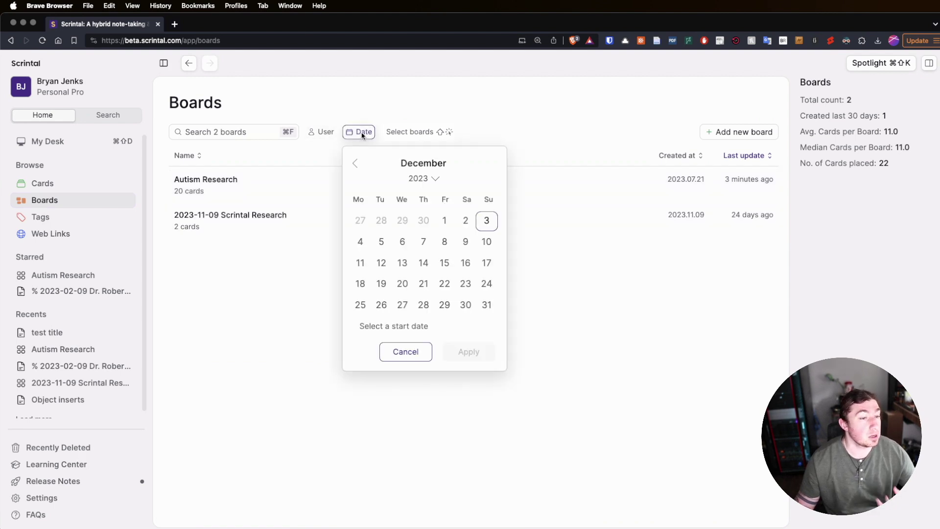
click(489, 114)
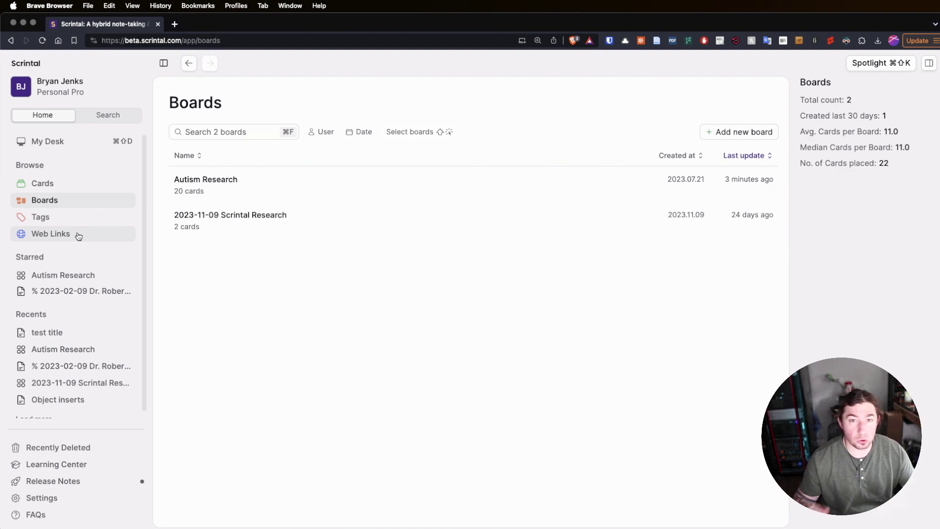
Open the Web Links page, scroll the 70 saved links, and focus the search box.
click(79, 236)
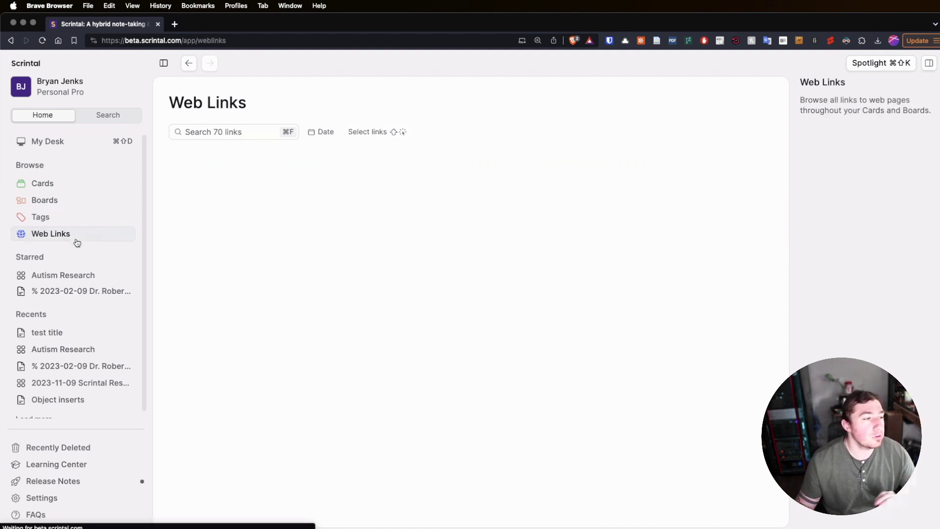
scroll(529, 205, down, 7)
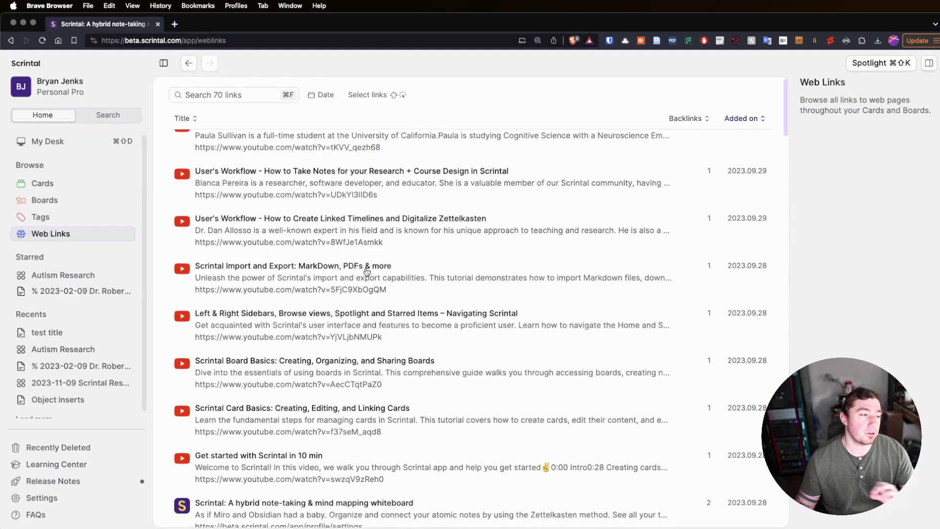
scroll(367, 269, up, 7)
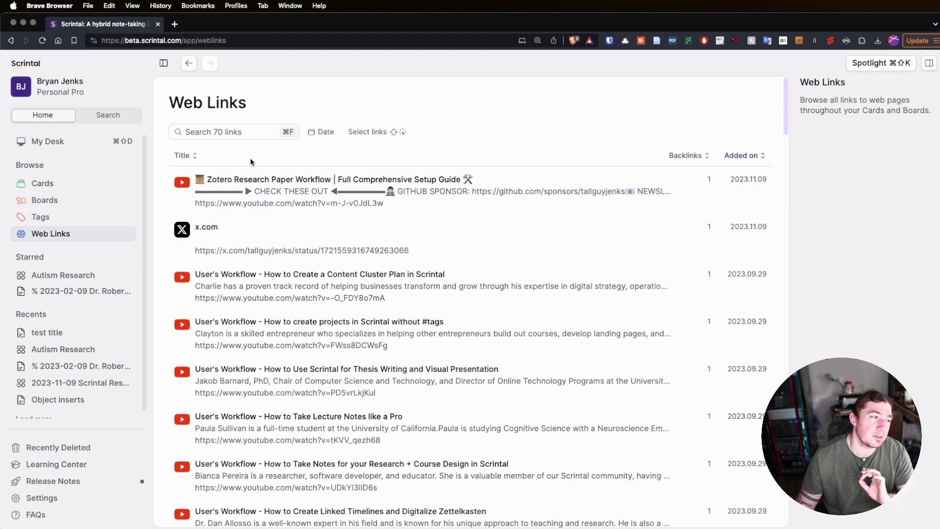
click(257, 131)
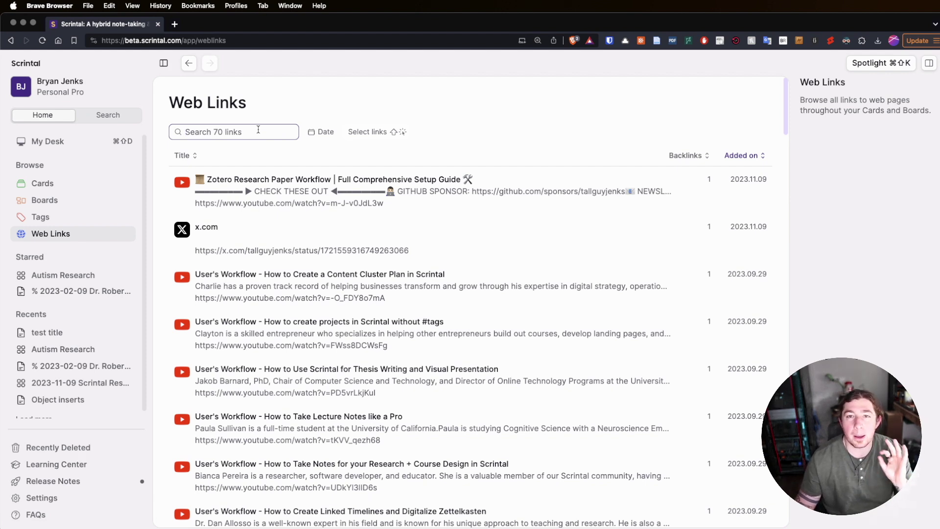
click(258, 129)
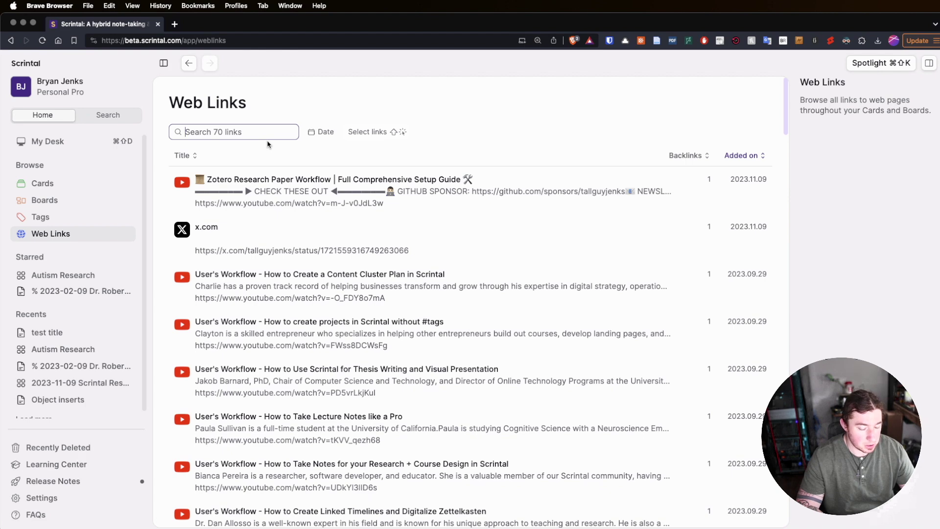
Search the web links for 'autism', review the results, then clear the search.
text(autism)
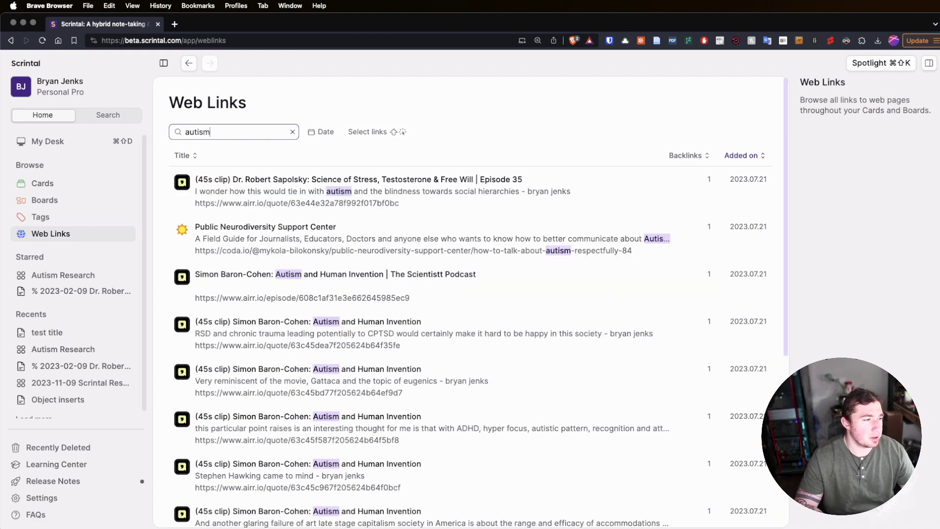
scroll(403, 249, down, 6)
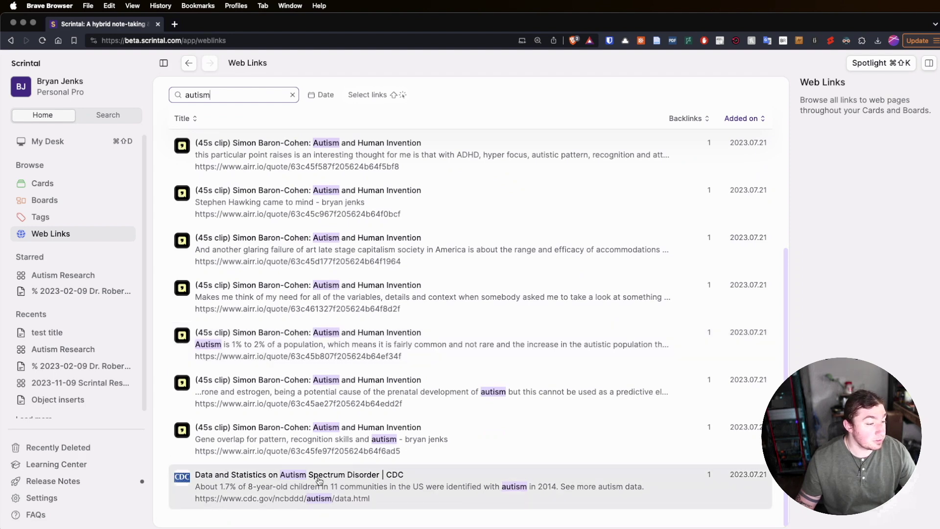
scroll(313, 477, up, 8)
scroll(236, 107, down, 3)
click(292, 95)
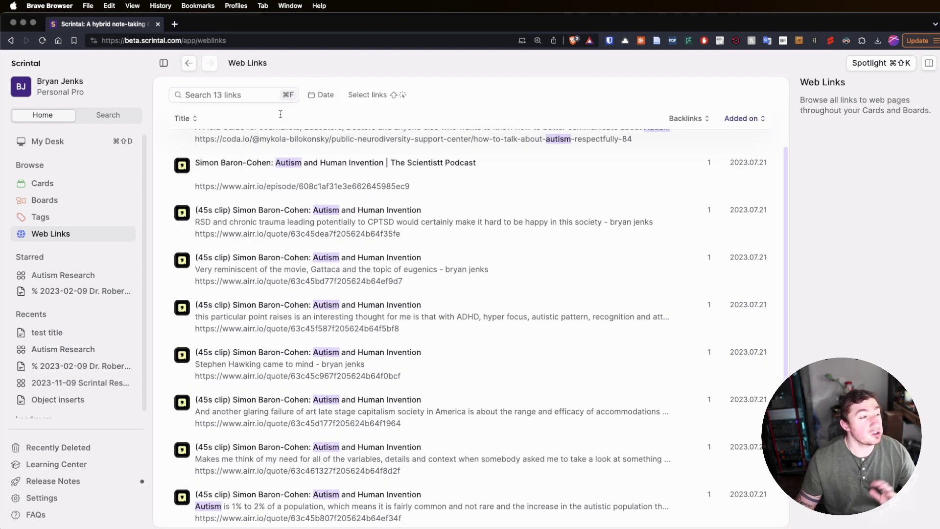
scroll(244, 134, up, 3)
Search the web links for 'cdc', then open the Tags page.
click(244, 134)
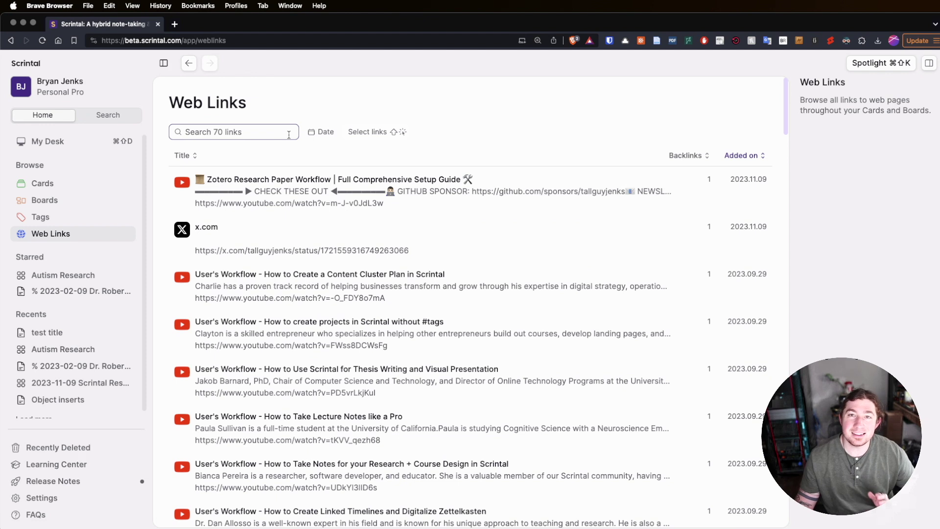
text(cdc)
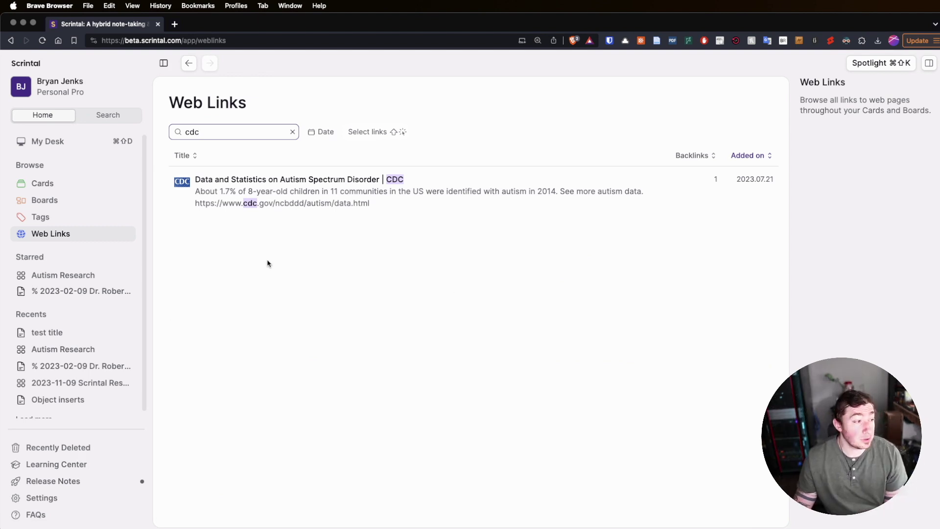
click(60, 217)
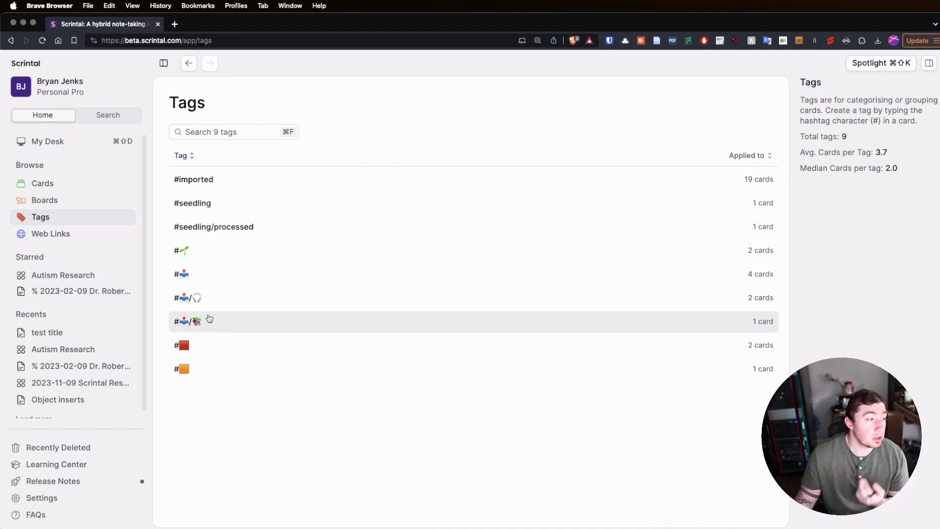
From the Cards list, open the Dr. Robert Sapolsky Science of Stress card and scroll to its Metadata.
click(48, 185)
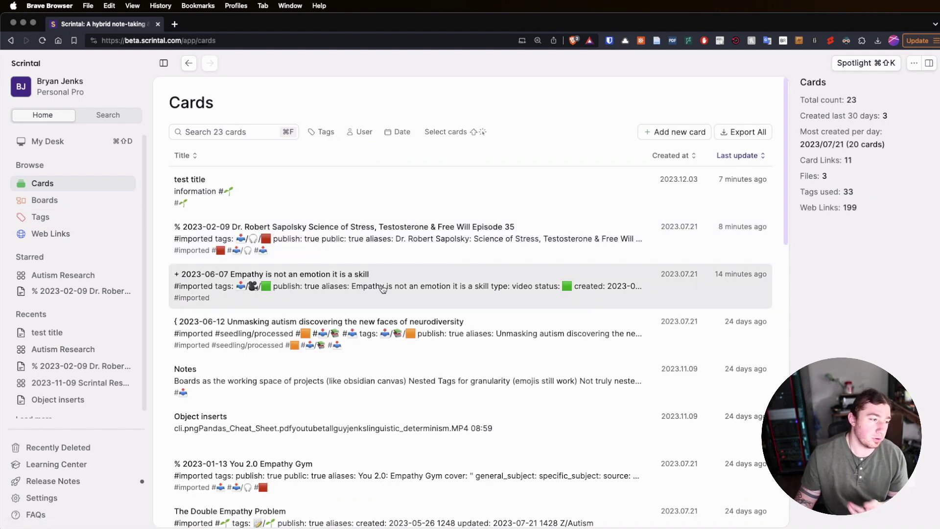
click(401, 252)
scroll(391, 221, down, 5)
click(381, 194)
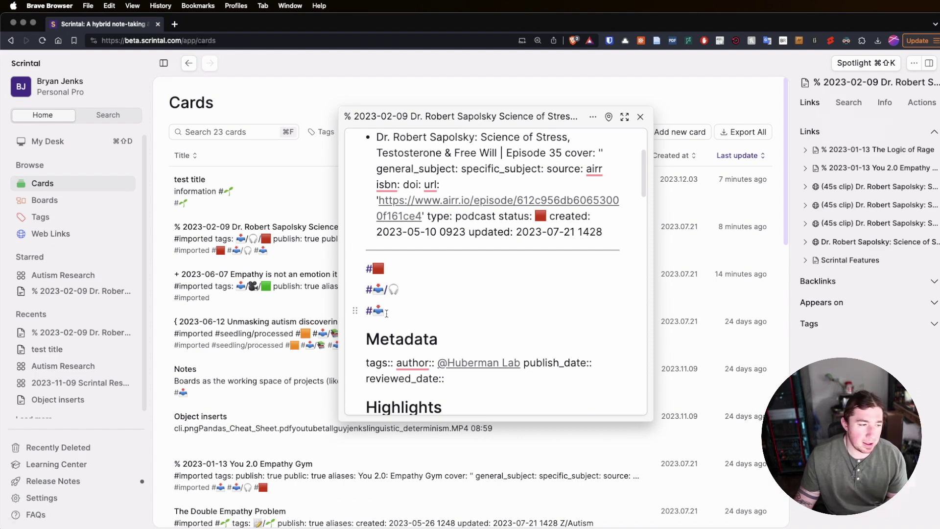
key(super+shift+f)
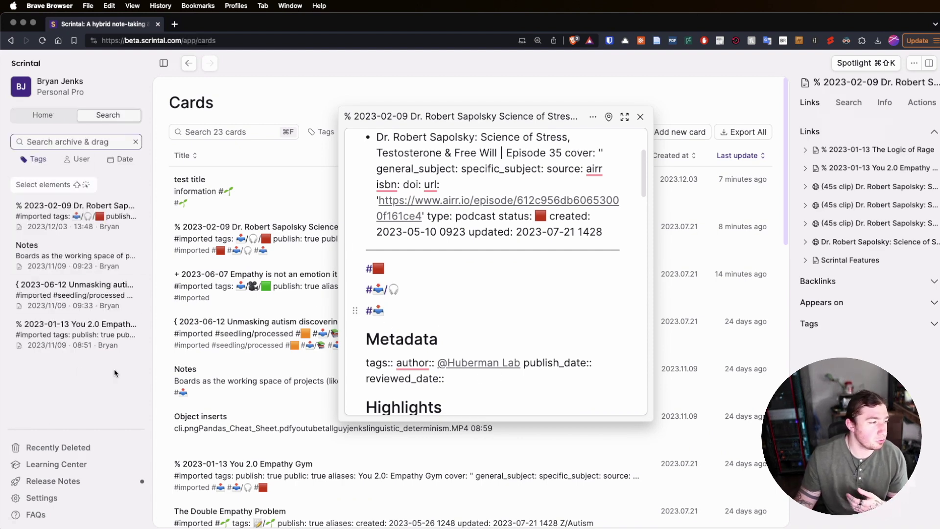
click(389, 292)
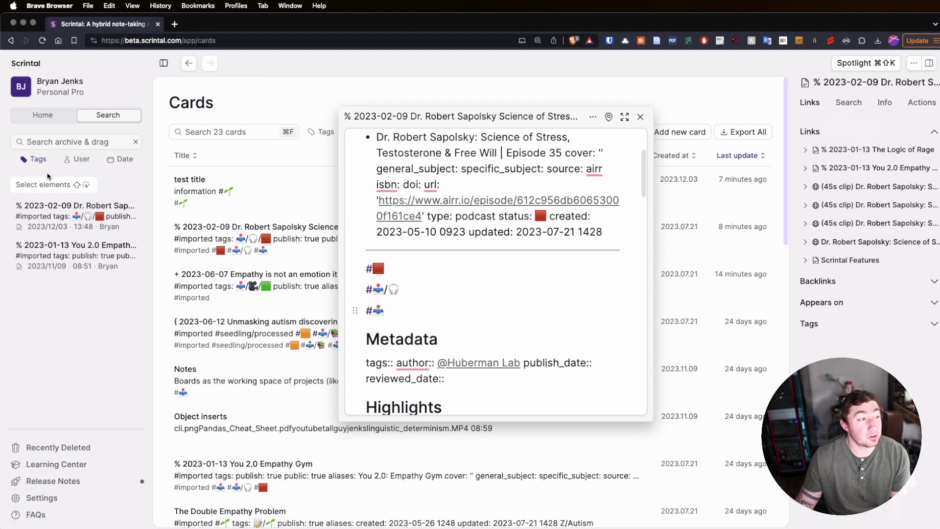
click(36, 161)
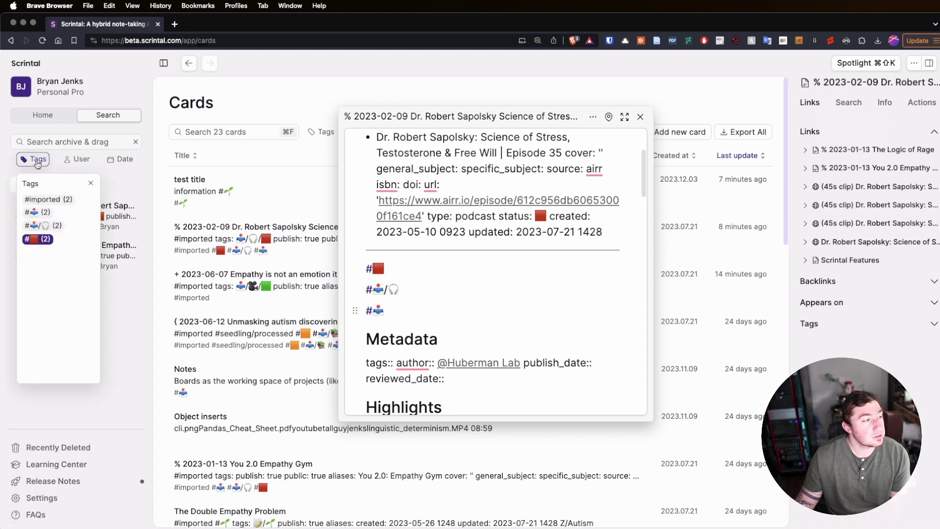
click(49, 240)
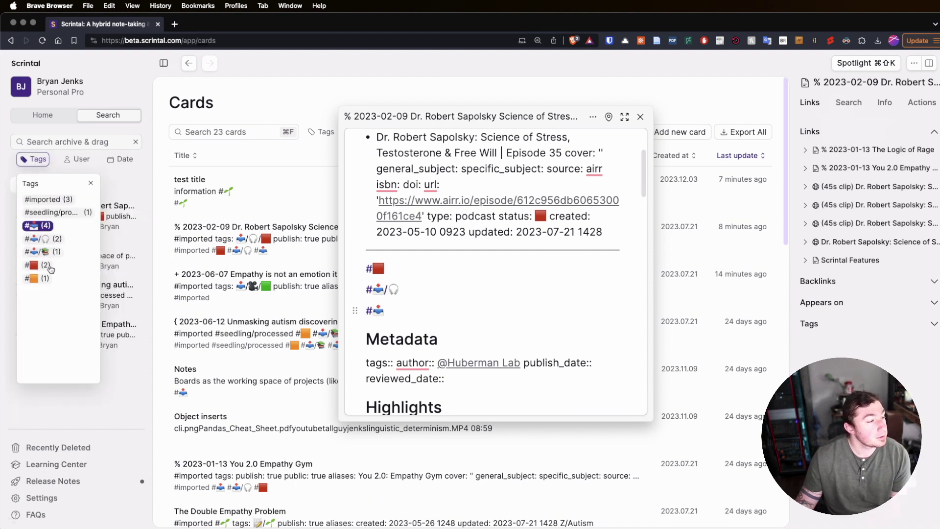
click(44, 254)
click(38, 267)
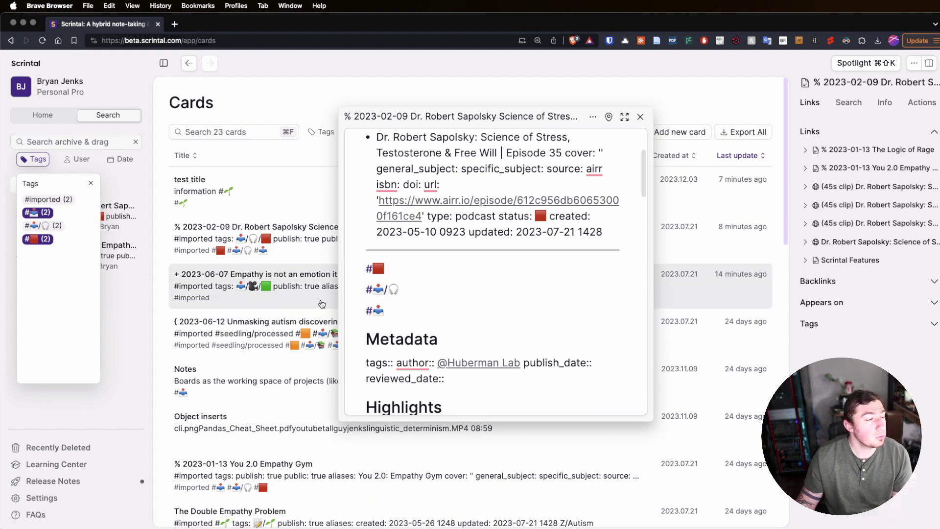
click(90, 184)
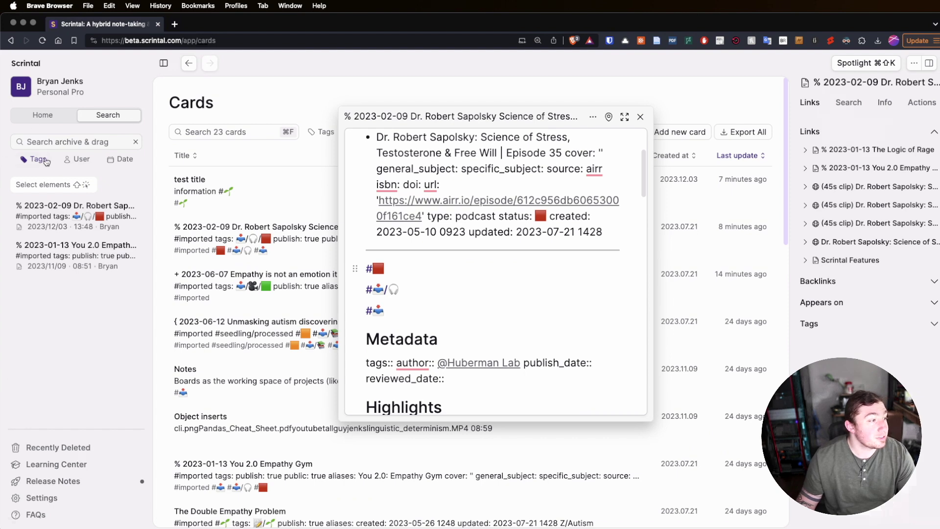
click(136, 144)
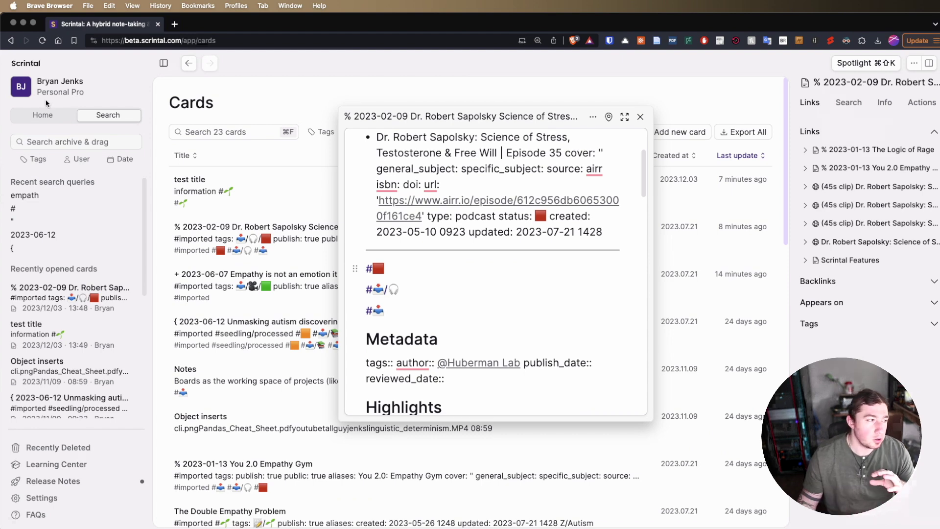
click(41, 116)
Open the Autism Research board from Boards and pan to show test title and The Logic of Rage.
click(66, 205)
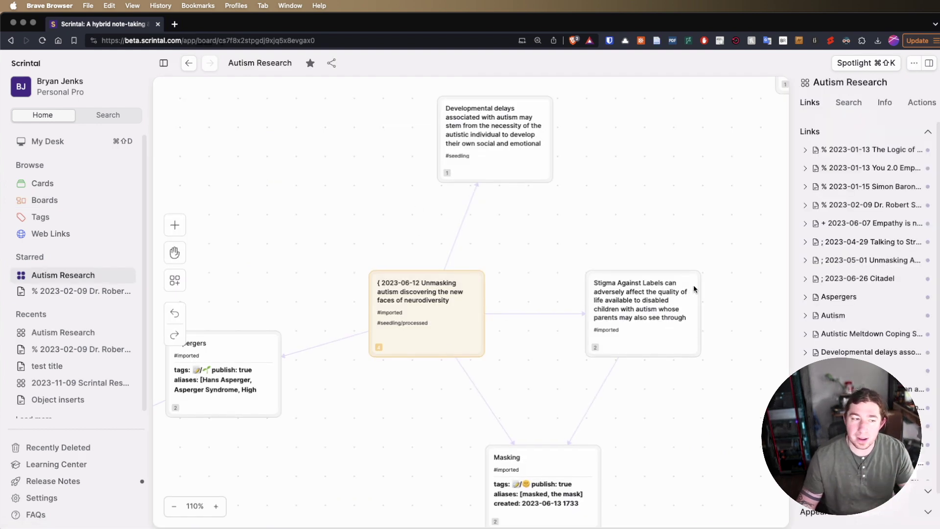
scroll(524, 355, up, 8)
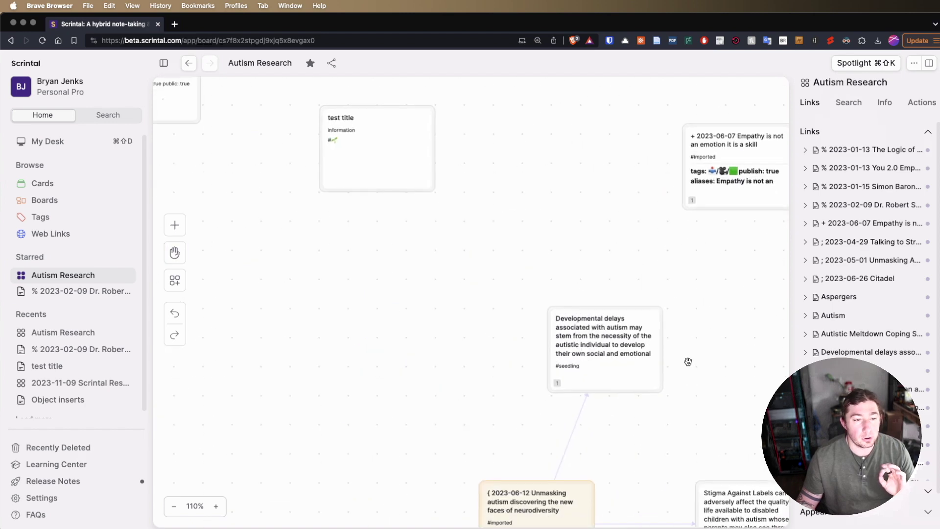
scroll(707, 310, down, 2)
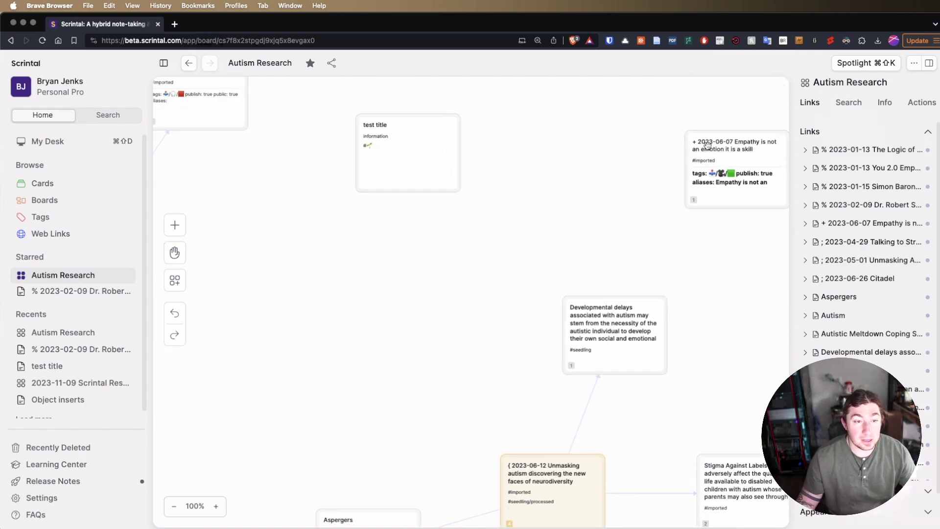
scroll(450, 374, down, 3)
scroll(388, 279, left, 8)
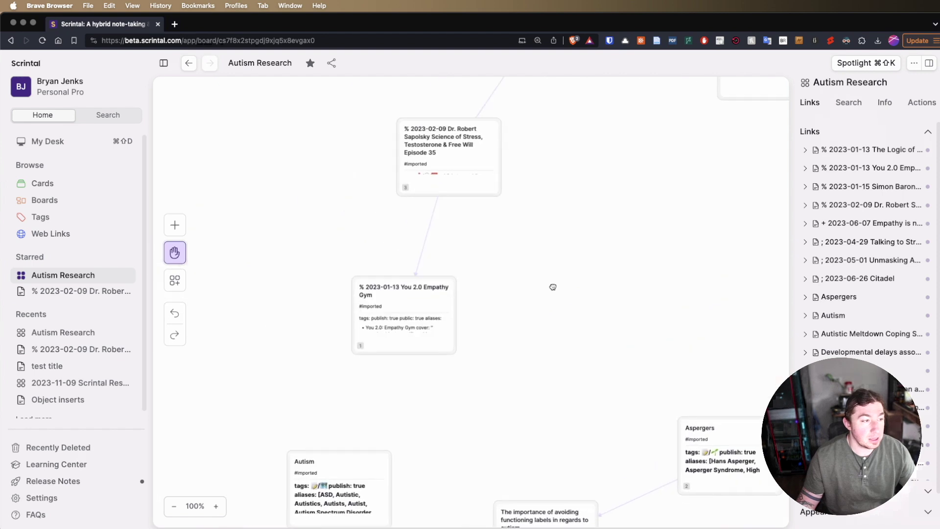
drag(657, 260, 475, 307)
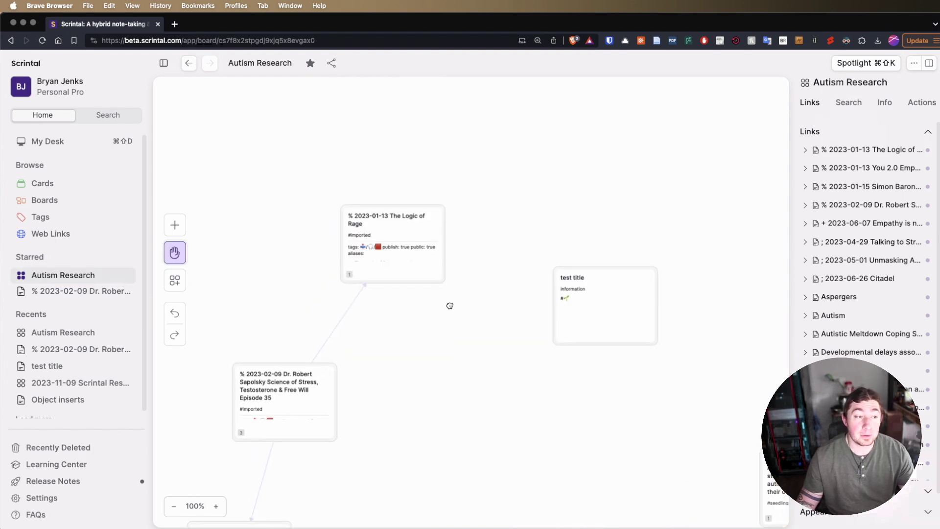
key(Escape)
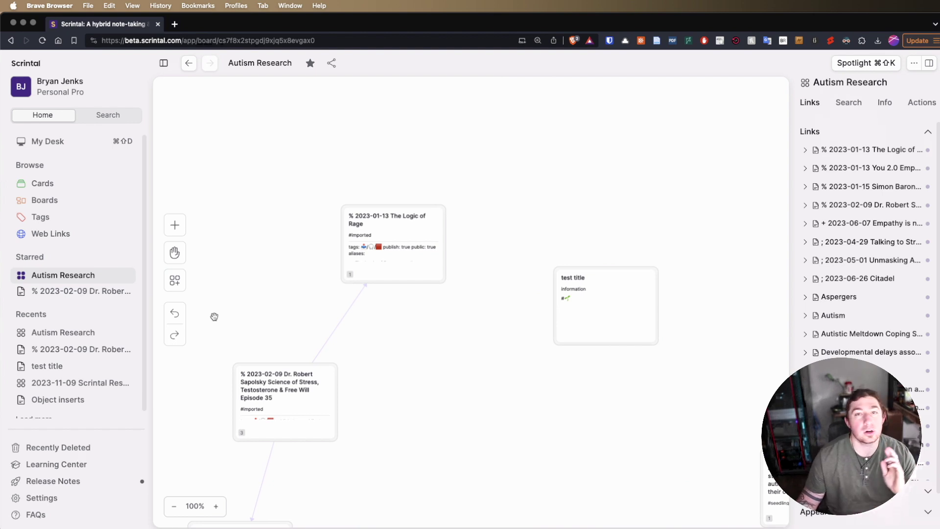
Browse the Tags and Cards lists, then return to the Boards overview with Autism Research.
click(90, 217)
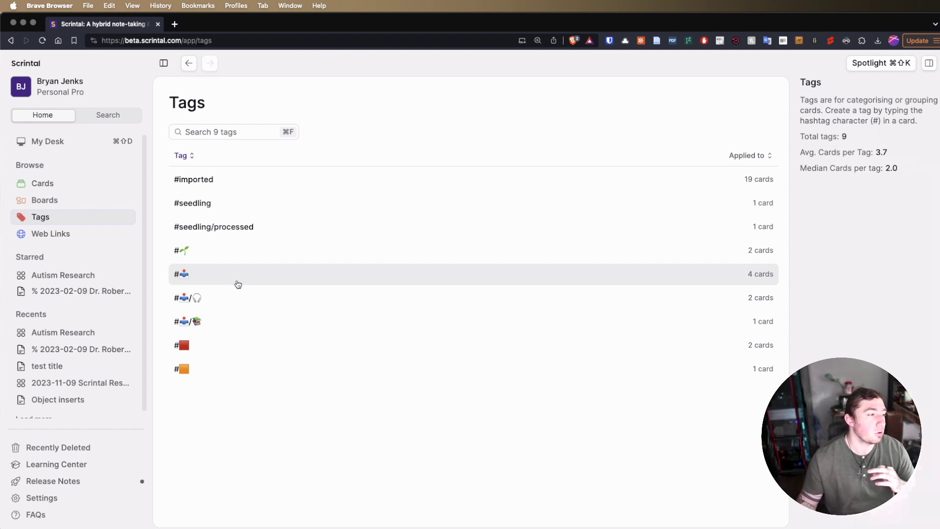
click(63, 187)
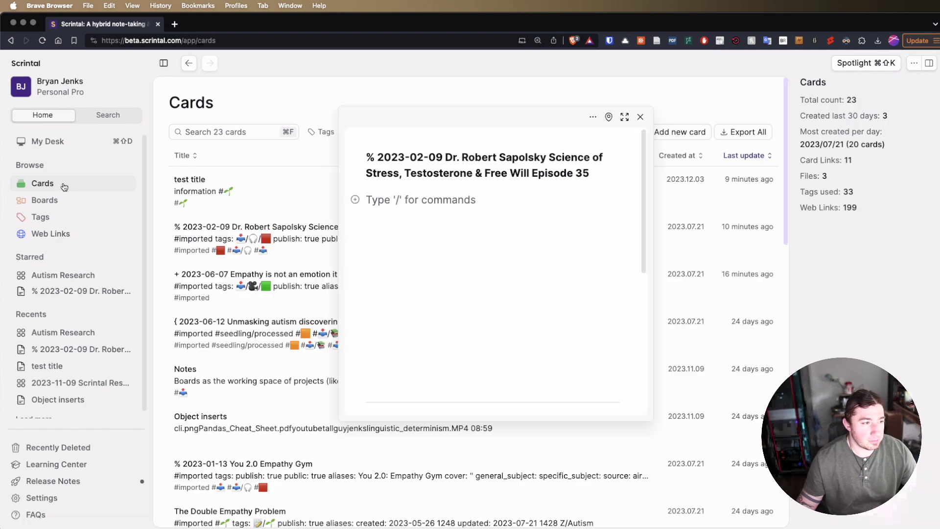
click(87, 223)
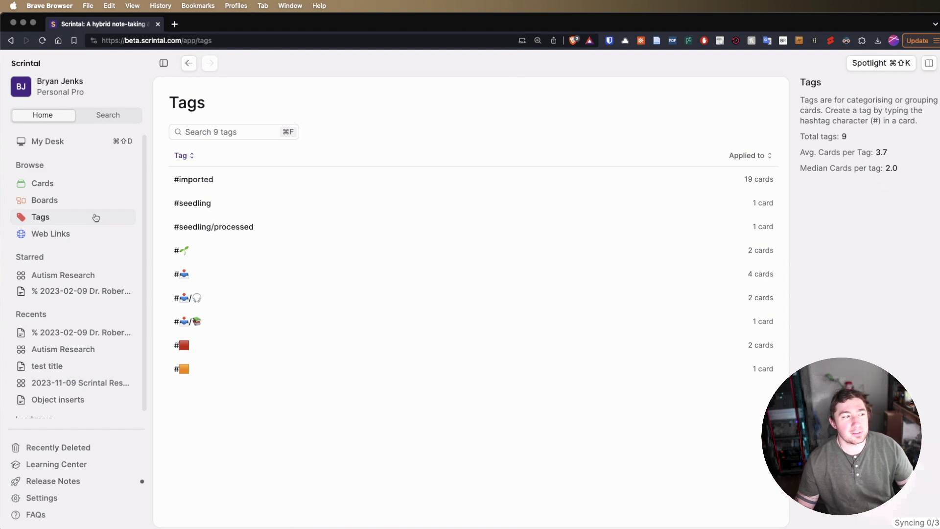
click(67, 201)
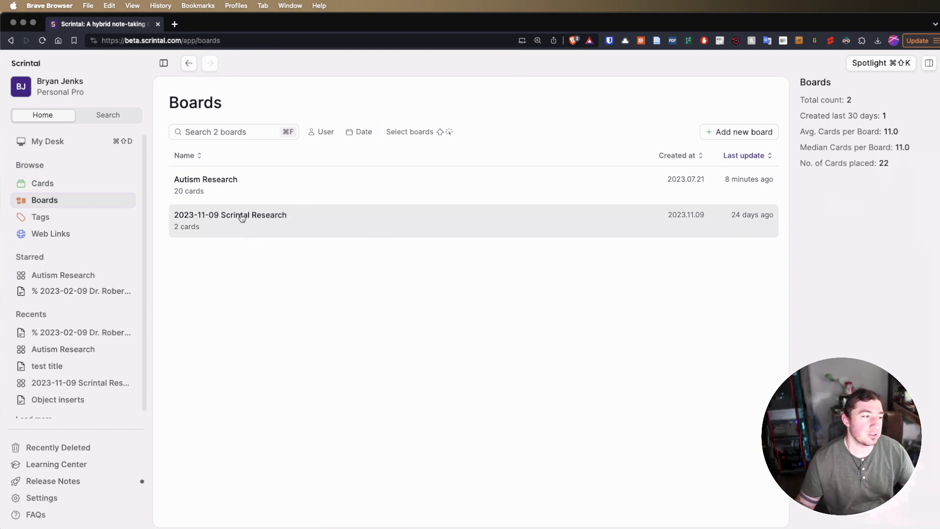
Show the Web Links page listing all 70 collected links.
click(69, 235)
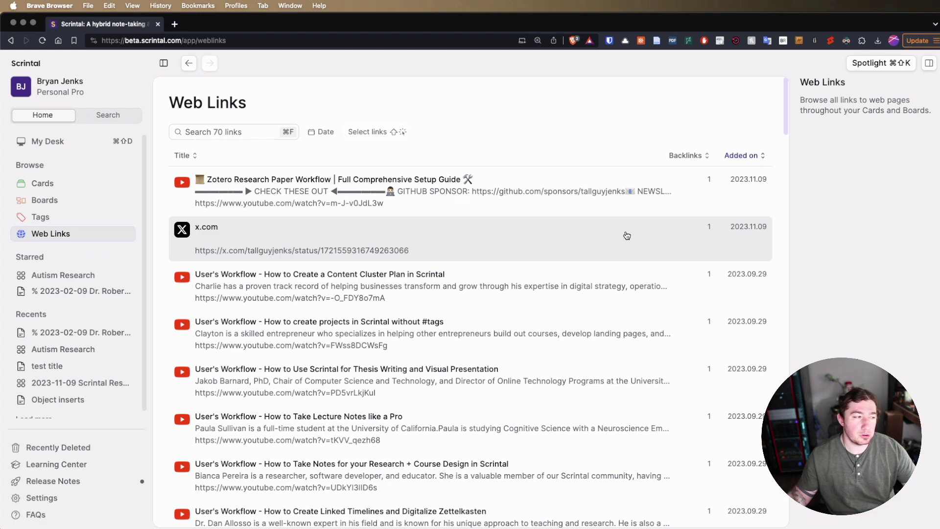
Return to the Cards list of 23 cards with the Sapolsky card preview open.
click(106, 190)
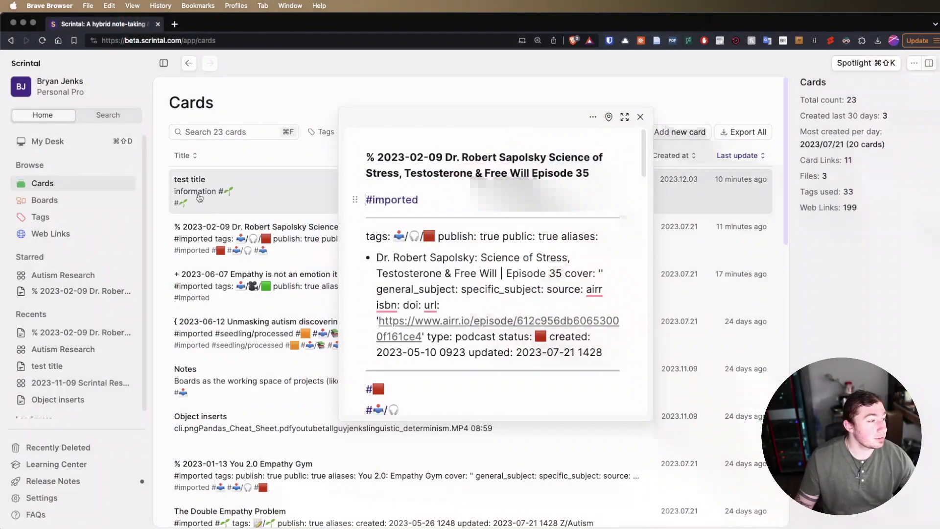
Close the Sapolsky card preview and go to My Desk, which holds the test title card.
click(496, 87)
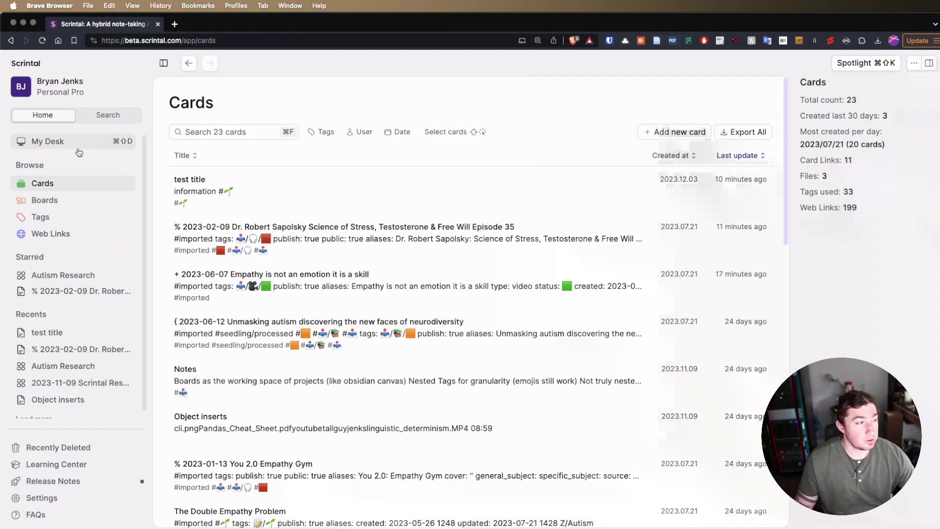
click(57, 145)
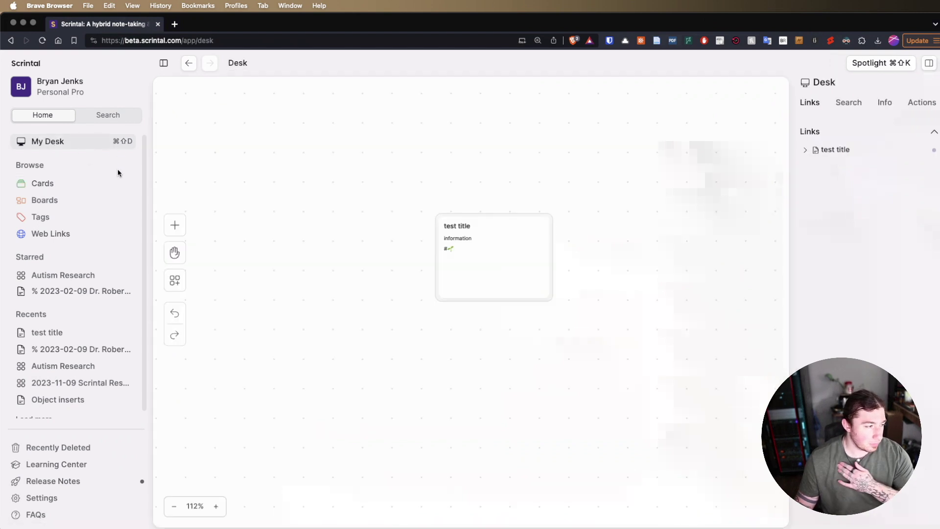
scroll(89, 302, down, 1)
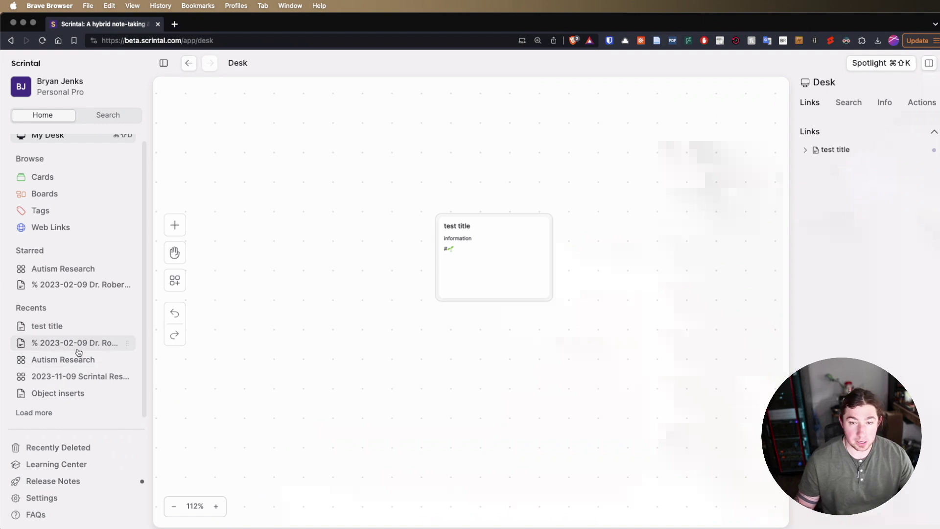
Drag the Autism Research board from Recents onto the Desk below the test title card.
drag(63, 359, 548, 382)
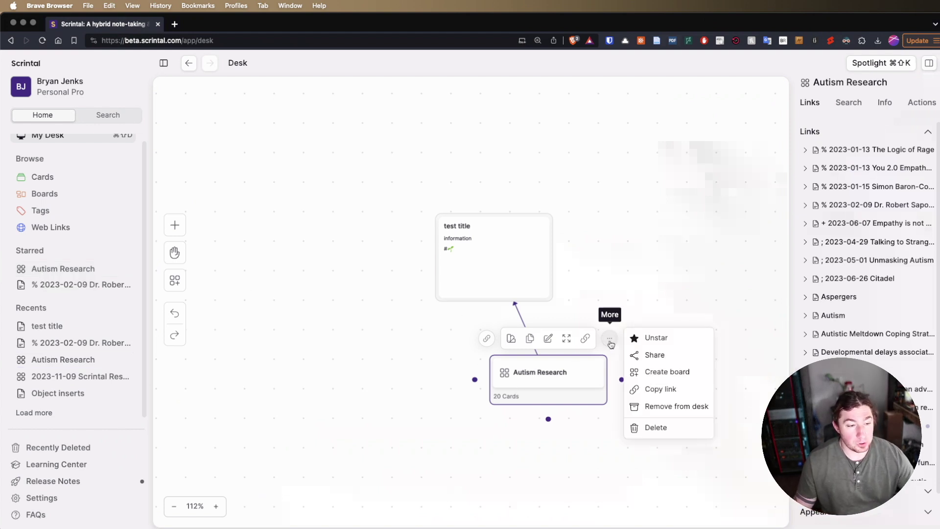
Unstar and re-star the Autism Research board from its Actions tab.
click(568, 381)
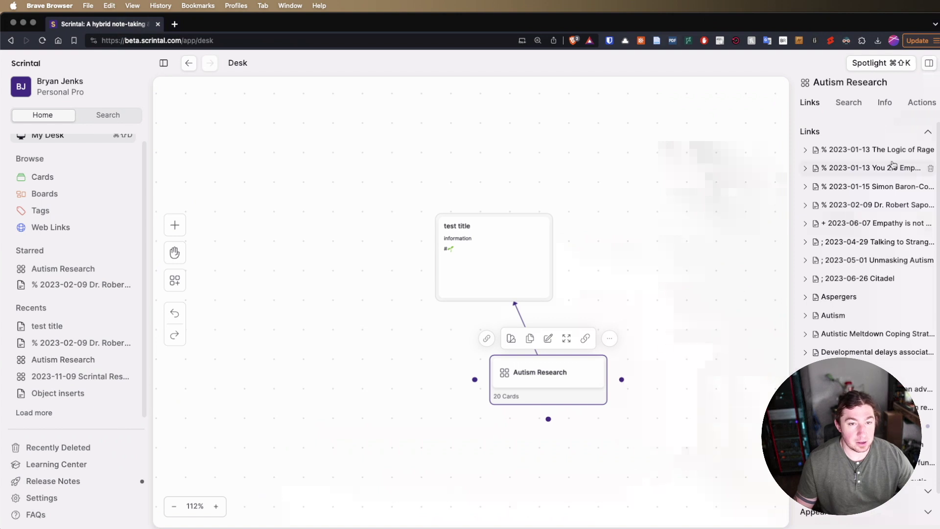
click(915, 104)
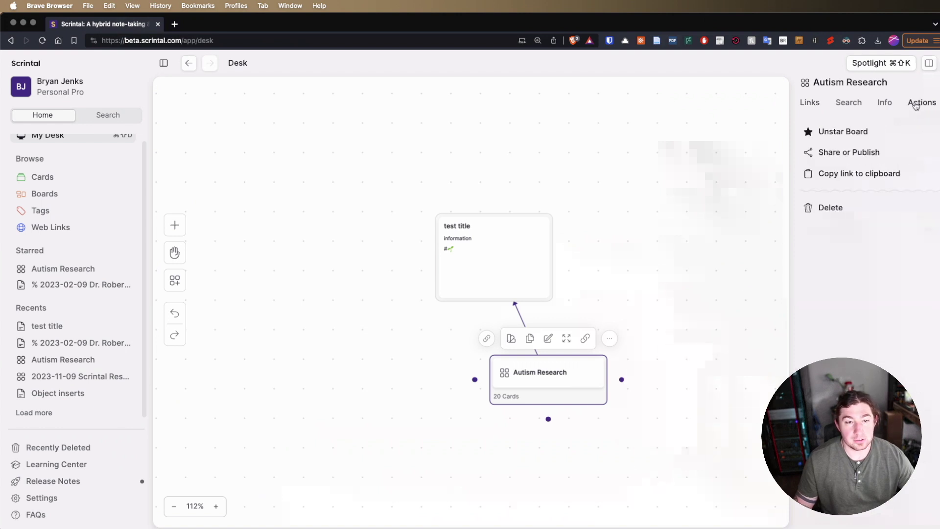
click(837, 132)
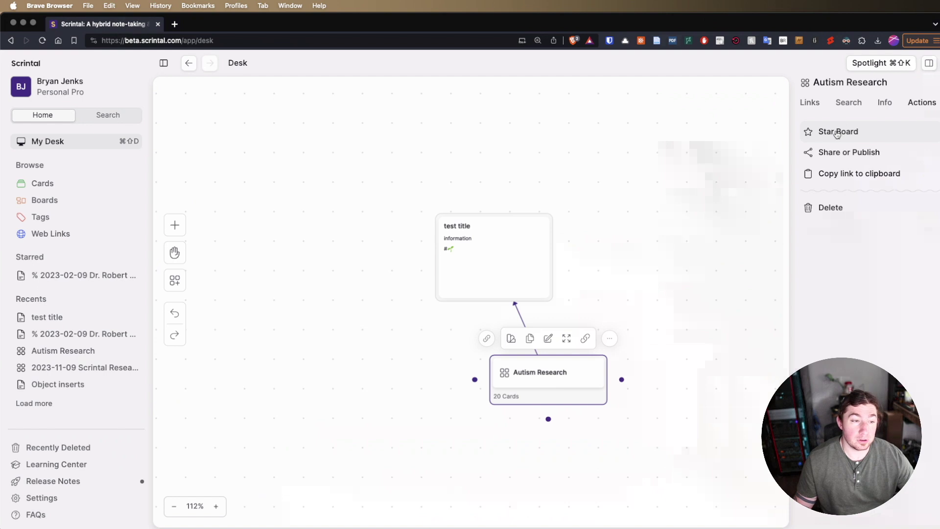
click(837, 132)
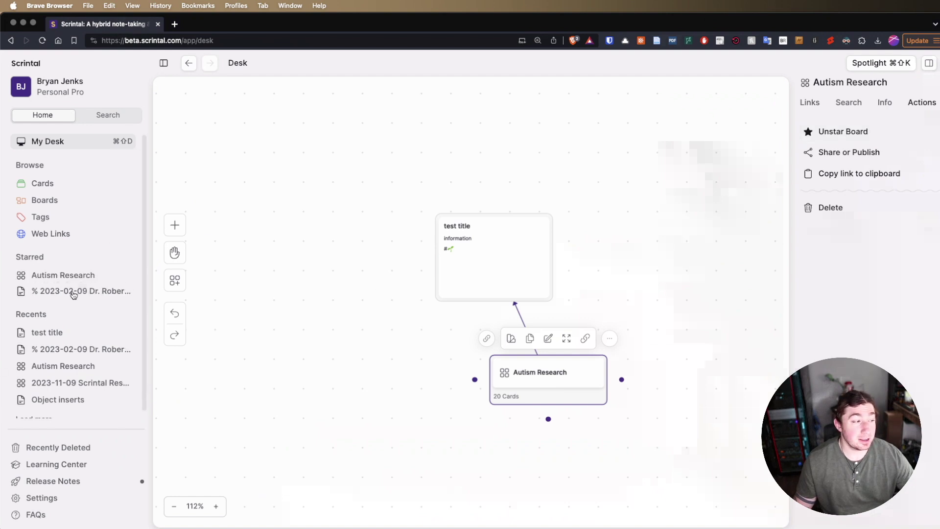
click(614, 229)
Star the test title card from its more-options menu.
click(504, 237)
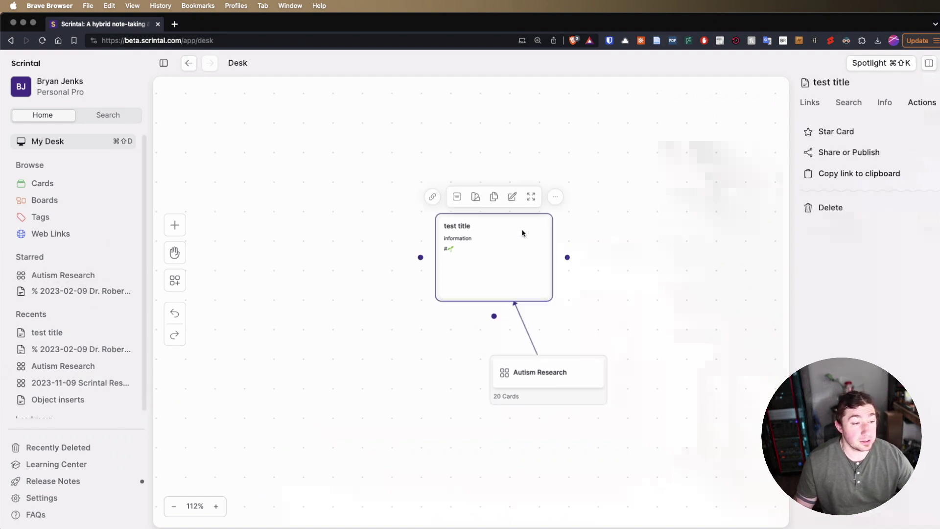
click(555, 197)
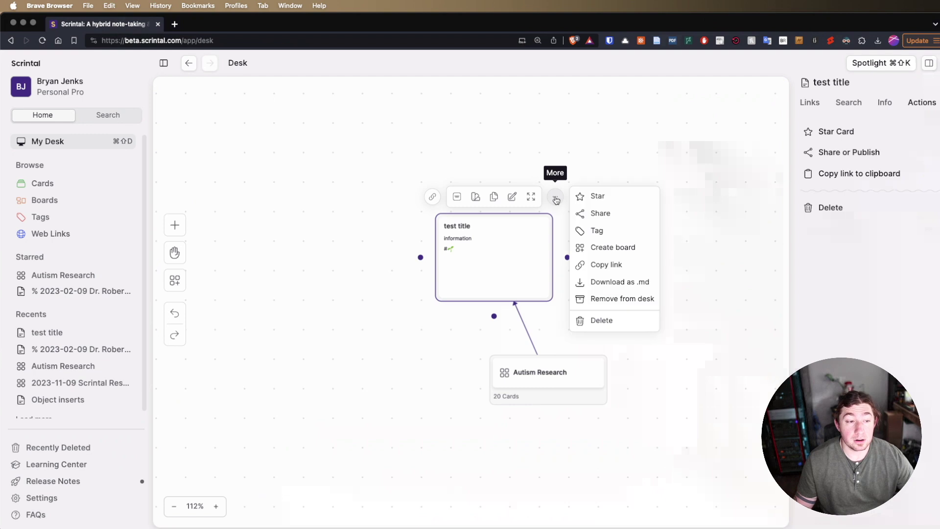
click(605, 198)
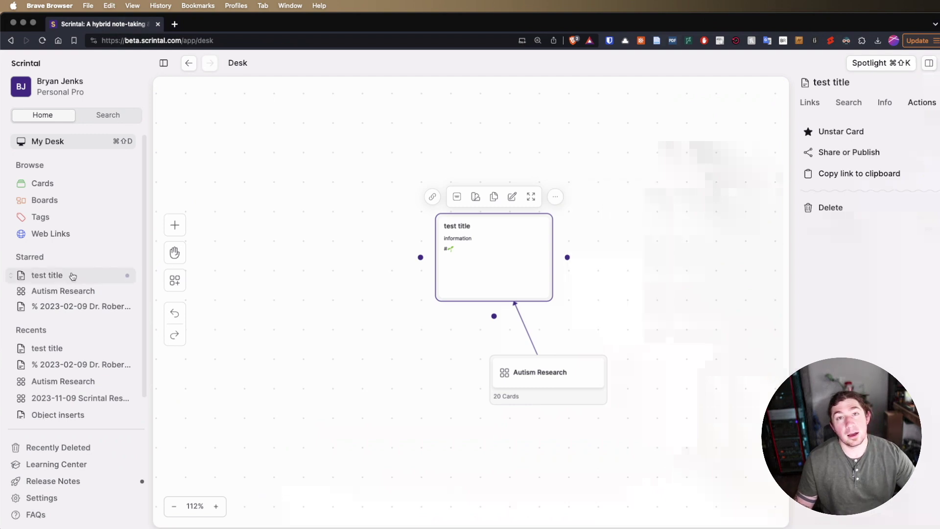